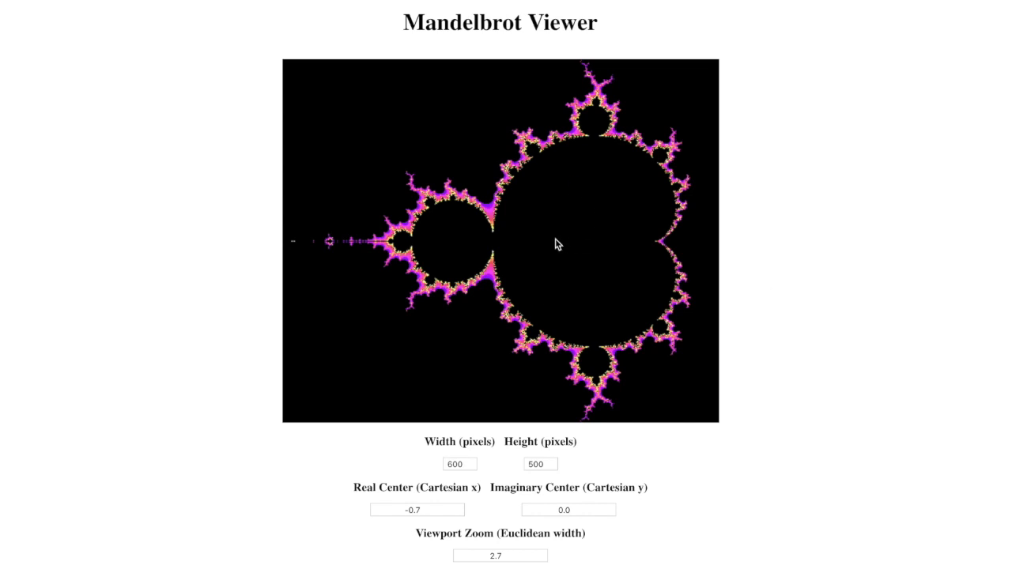
right_click(431, 166)
click(482, 187)
scroll(632, 166, down, 5)
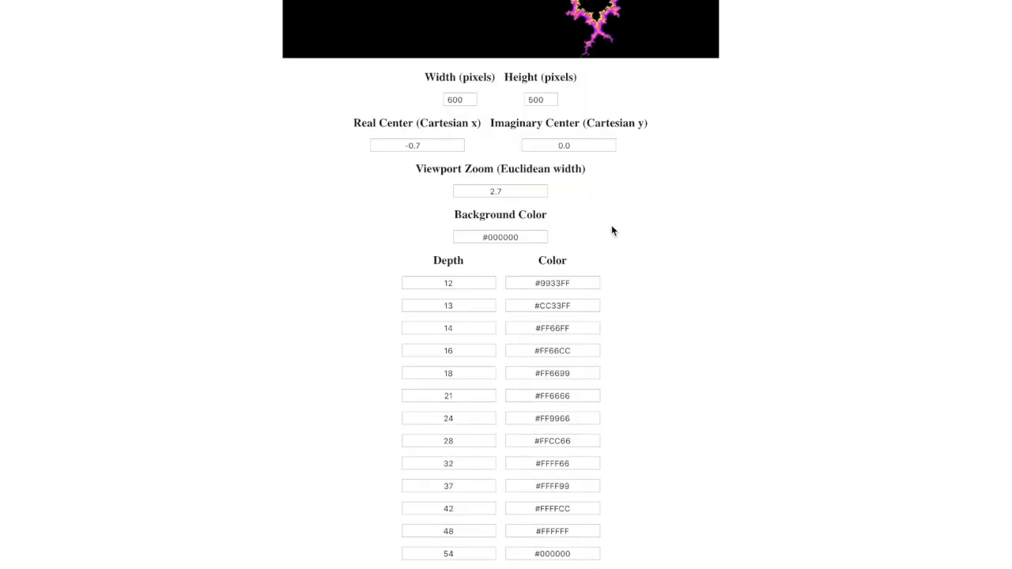
scroll(744, 306, up, 5)
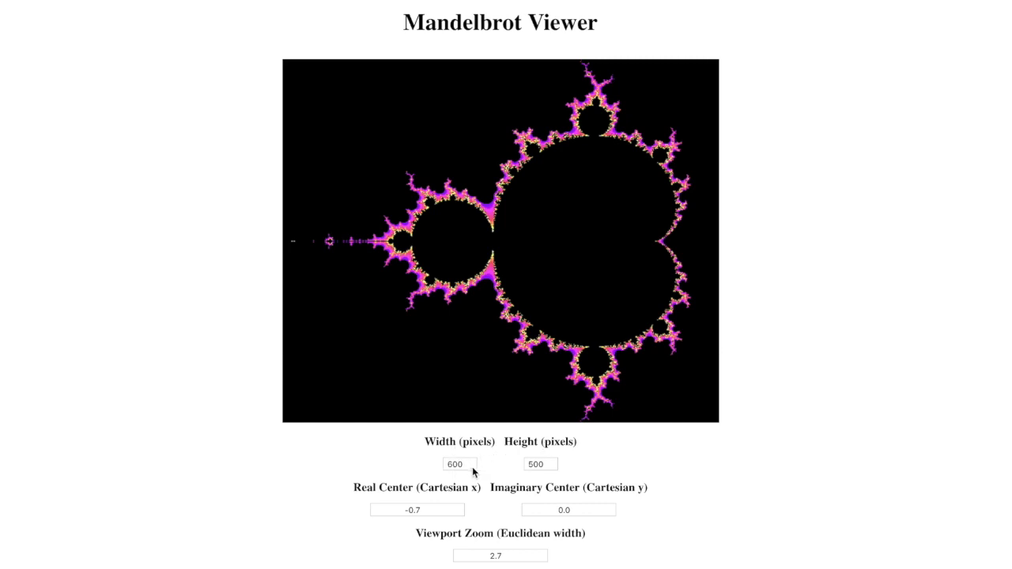
scroll(629, 443, down, 1)
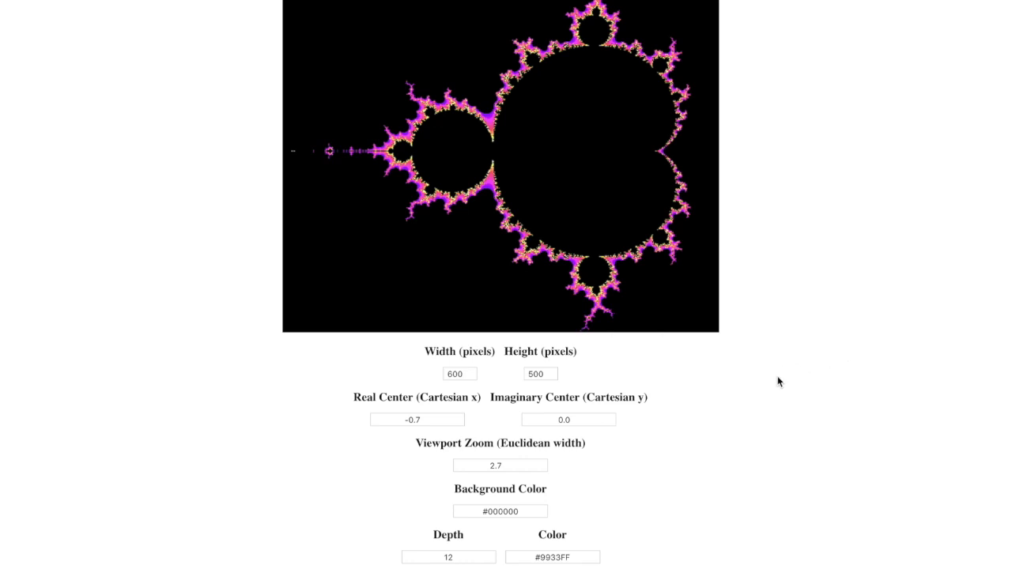
scroll(783, 381, up, 2)
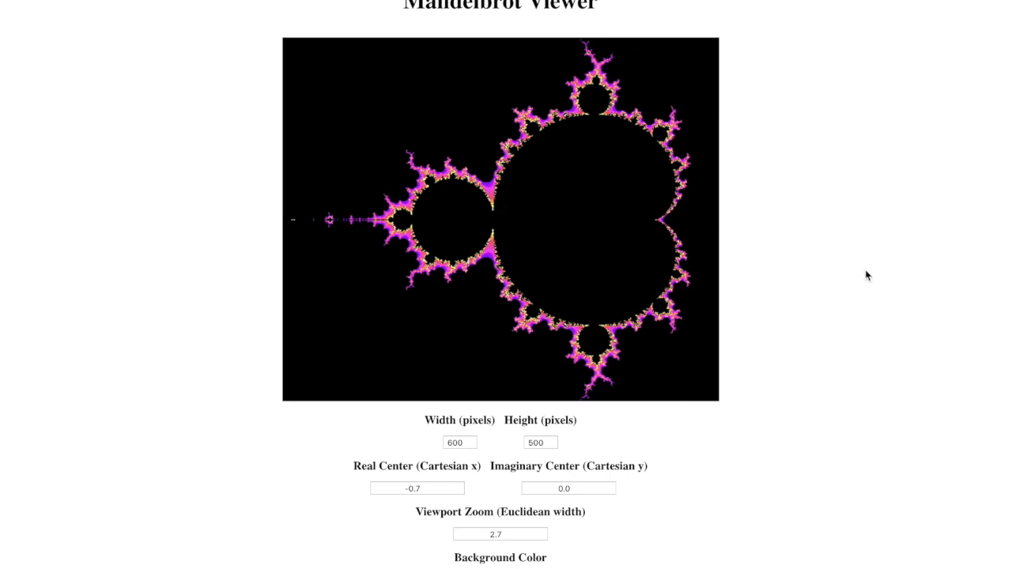
scroll(862, 274, up, 1)
scroll(572, 300, down, 1)
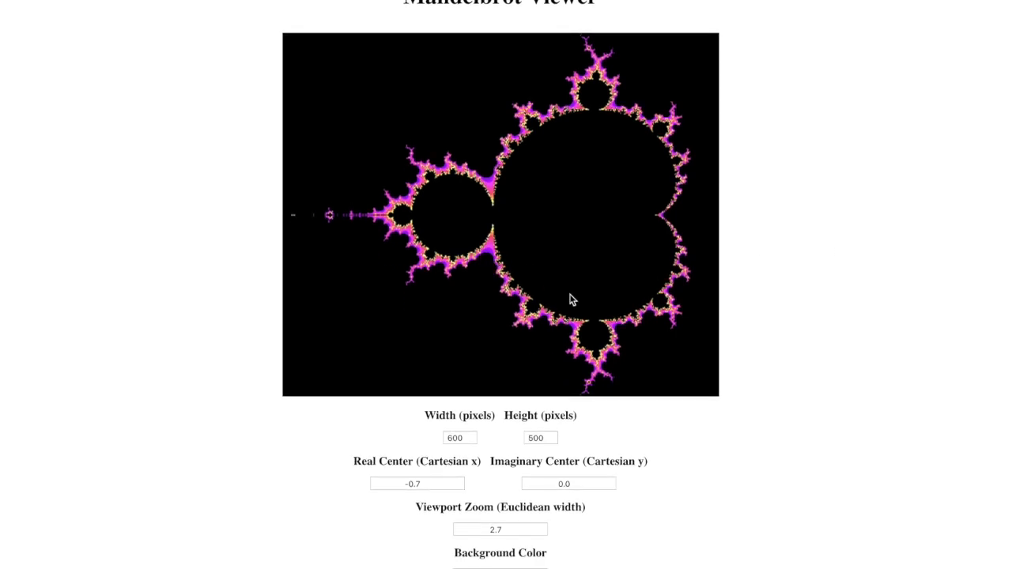
Change the imaginary centre from 0.0 to 0.5 and re-render the fractal
drag(576, 483, 545, 484)
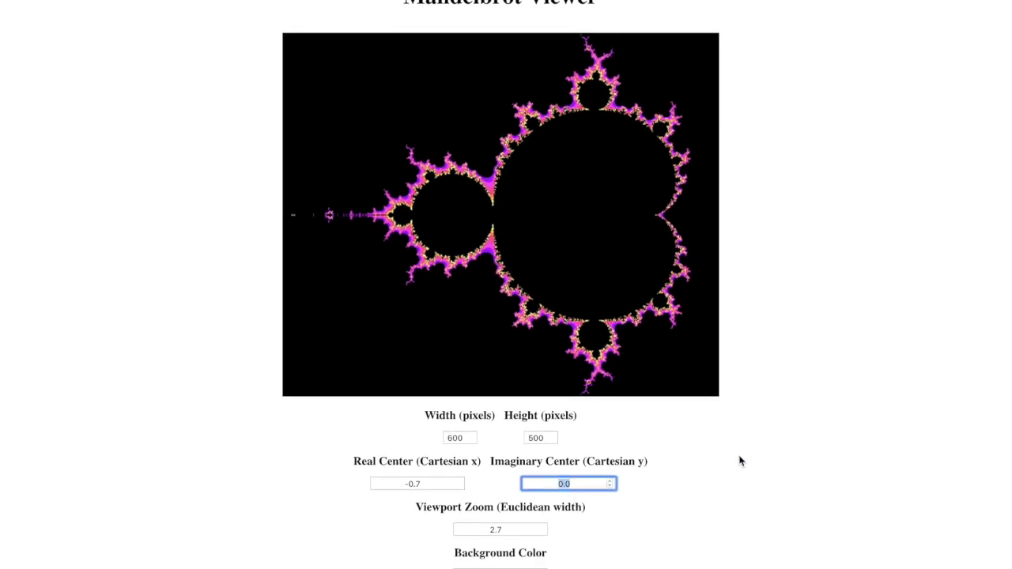
text(0.5)
scroll(737, 456, down, 5)
click(510, 553)
scroll(706, 435, up, 4)
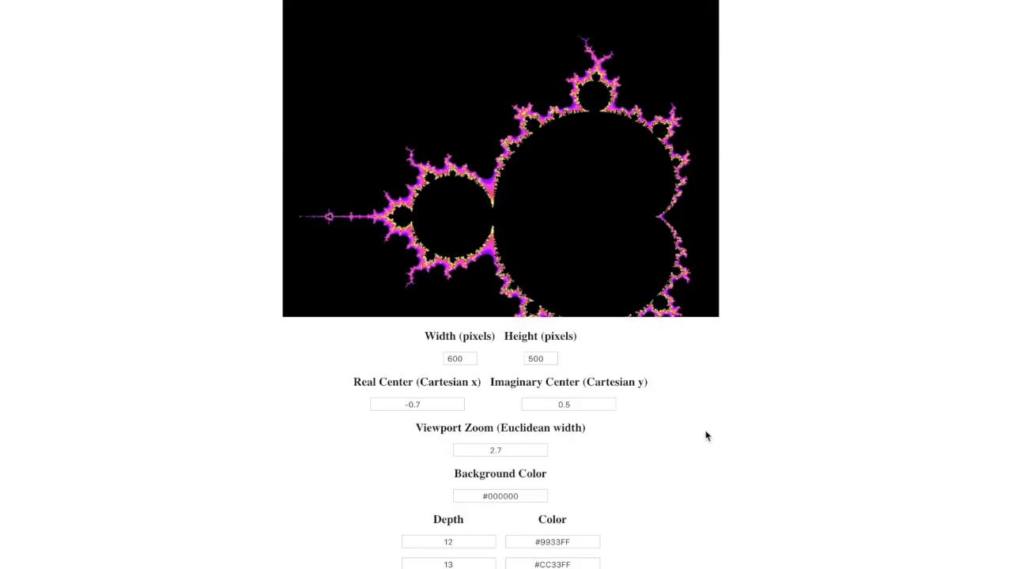
scroll(706, 436, up, 2)
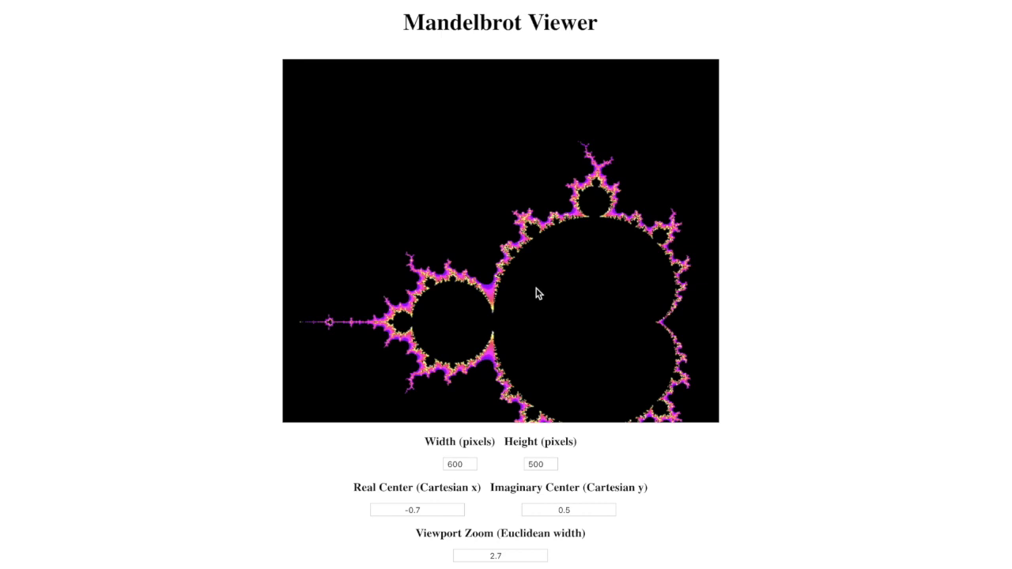
Look over the new render and select the zoom value 2.7 for replacement
scroll(543, 253, down, 1)
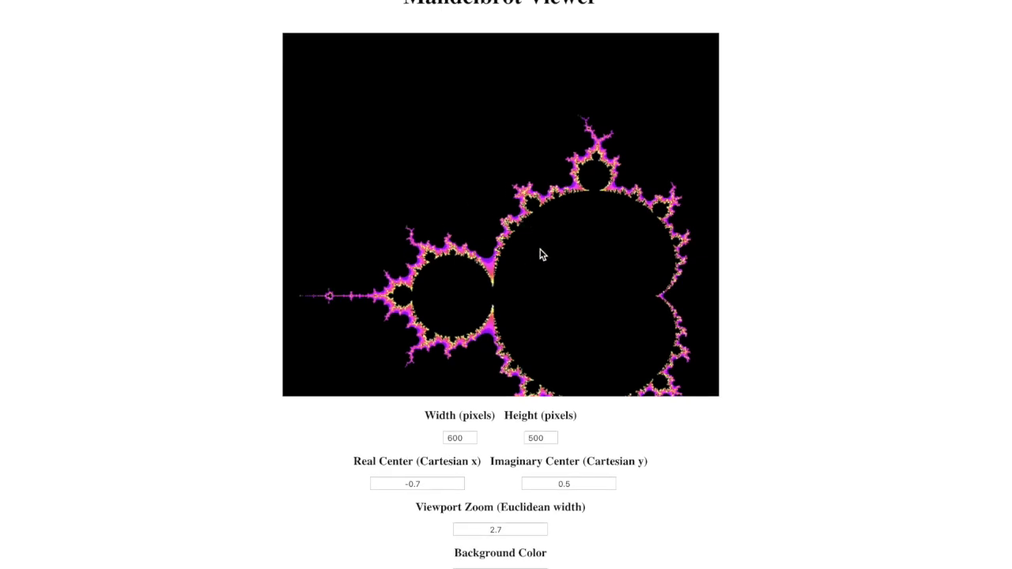
scroll(553, 253, down, 1)
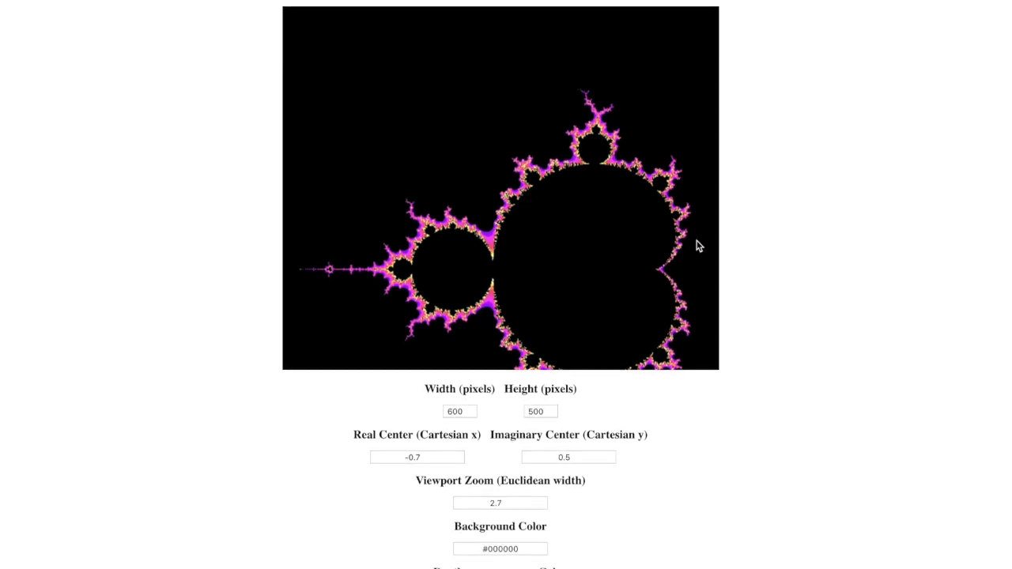
scroll(809, 226, down, 1)
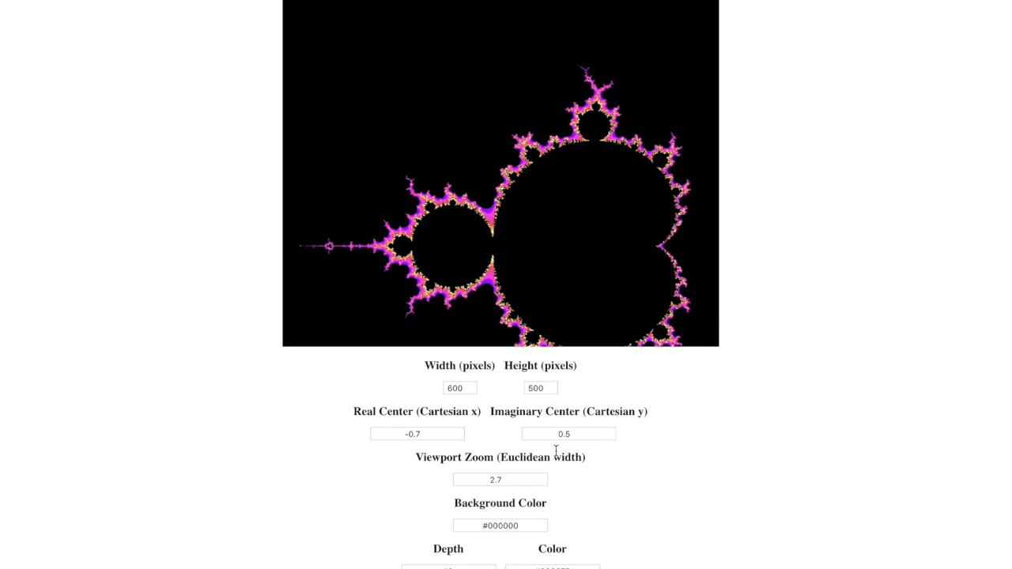
scroll(684, 379, up, 2)
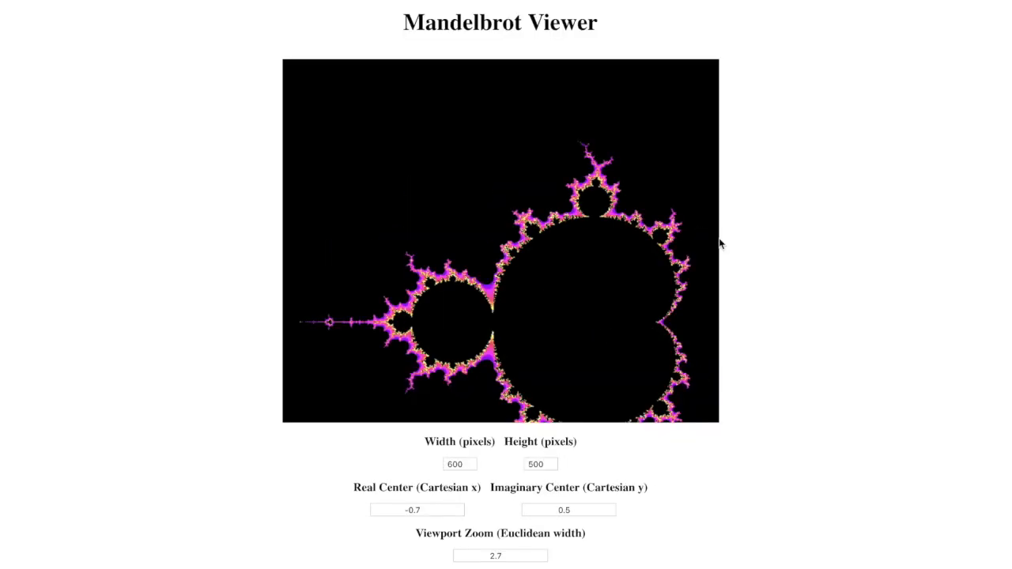
scroll(699, 253, down, 2)
scroll(699, 253, down, 2)
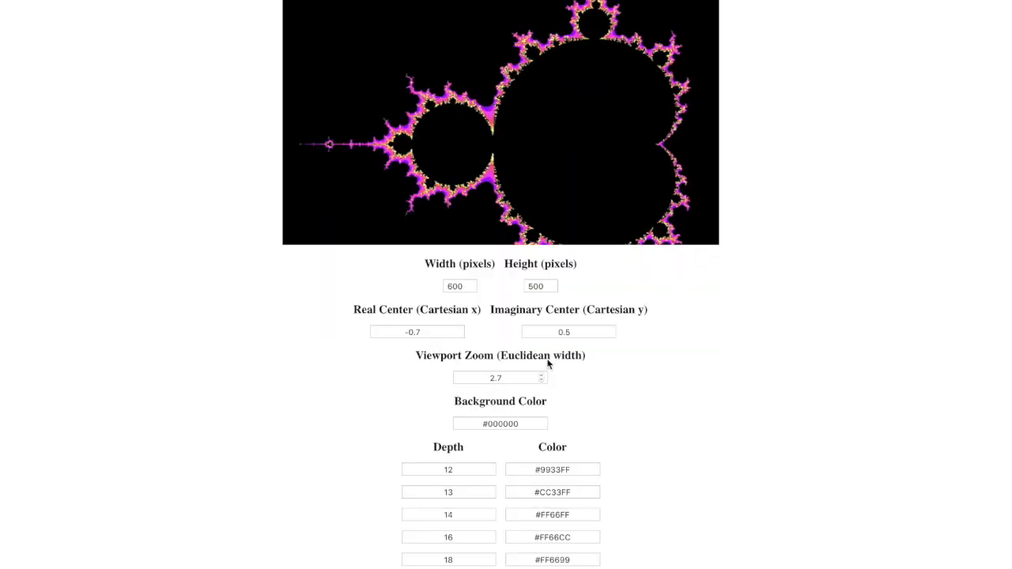
scroll(786, 377, up, 4)
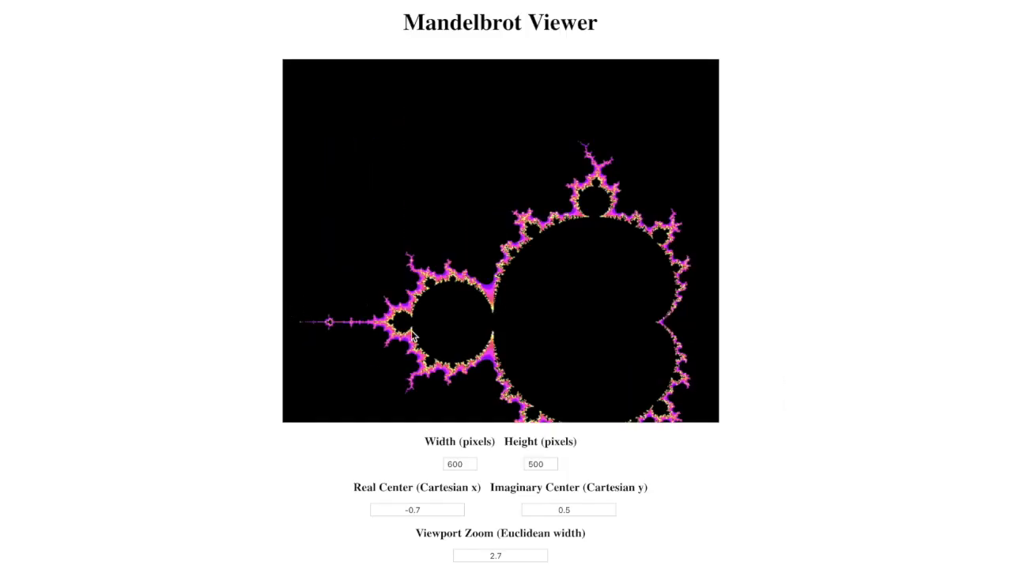
scroll(605, 288, down, 3)
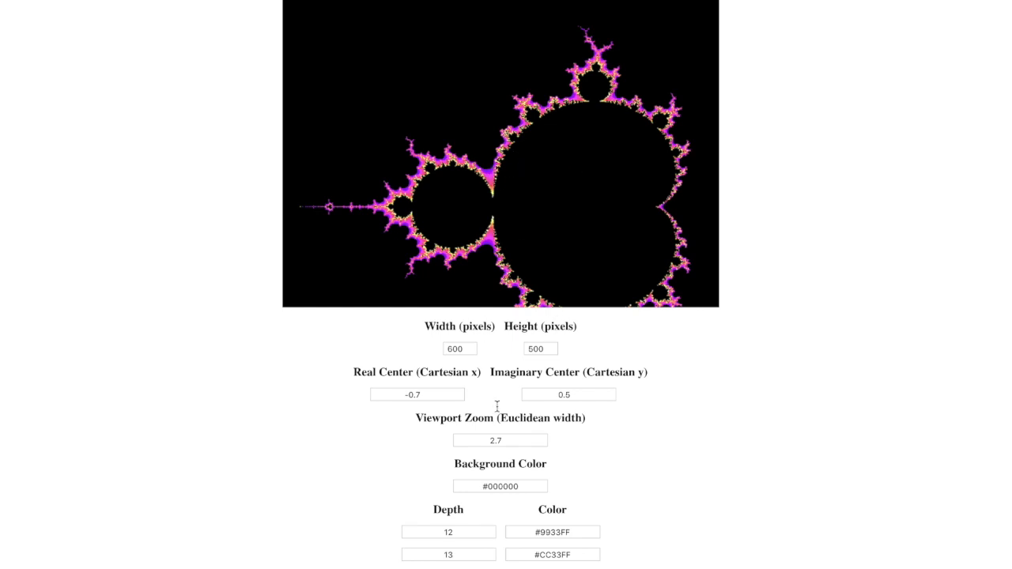
drag(502, 441, 485, 442)
Set the viewport zoom to 1 and re-render the fractal
text(1)
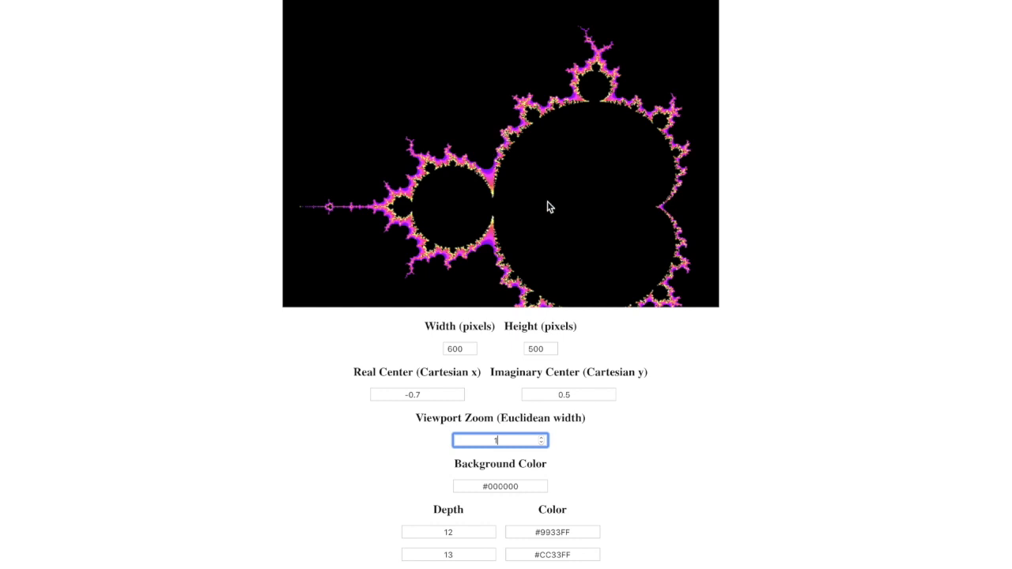
scroll(561, 273, down, 8)
click(503, 554)
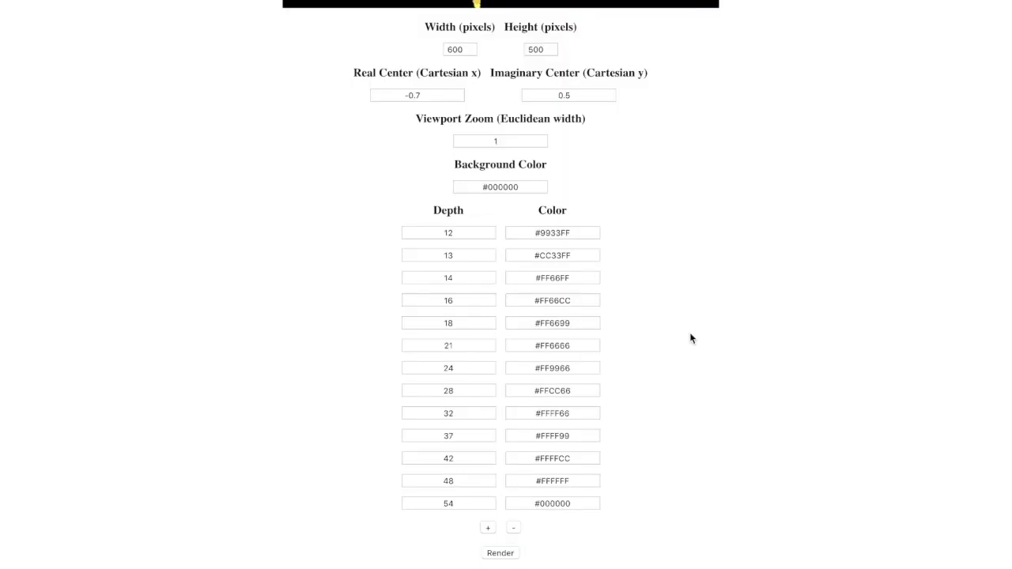
scroll(690, 337, up, 10)
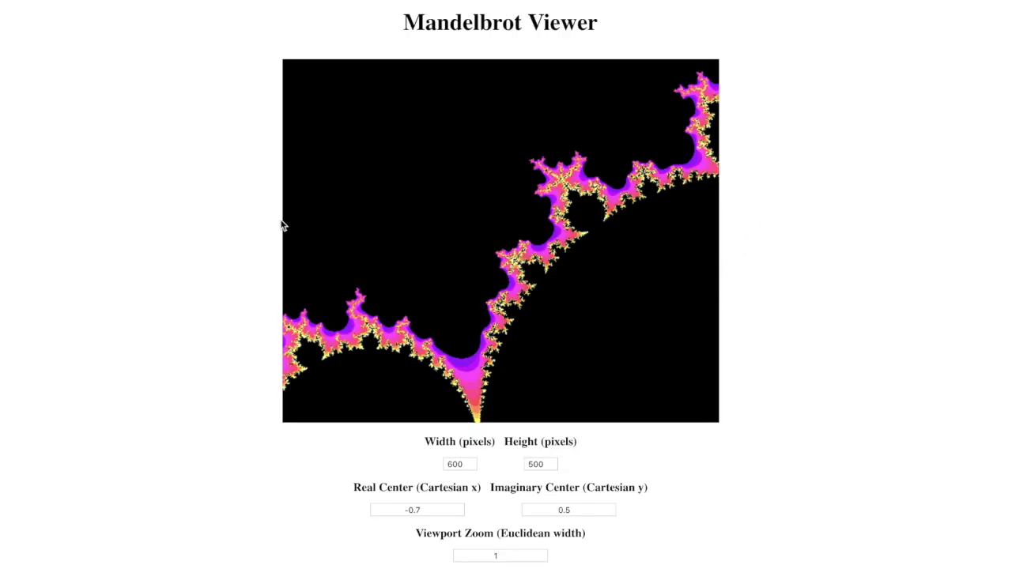
scroll(830, 349, down, 3)
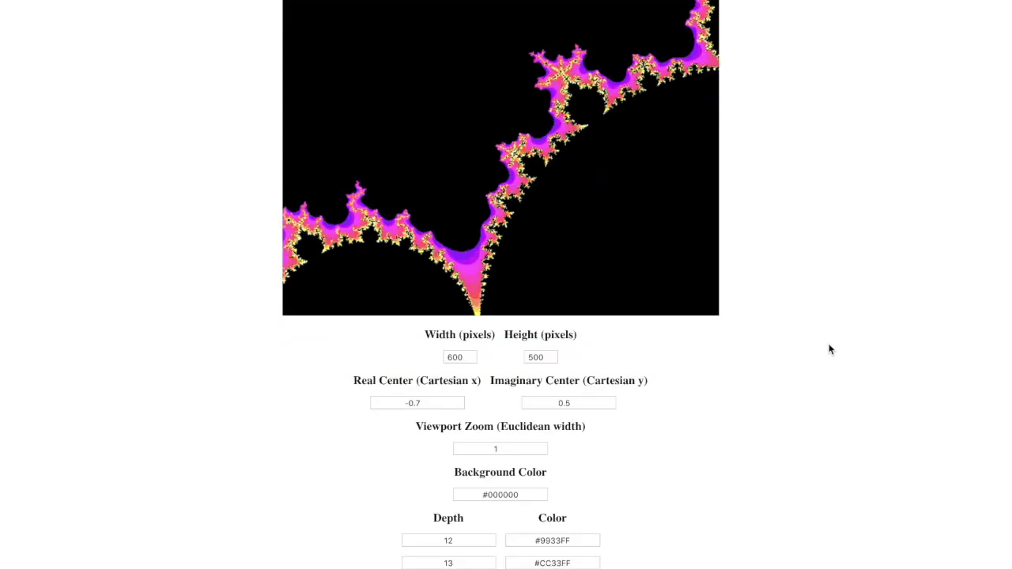
scroll(827, 349, down, 5)
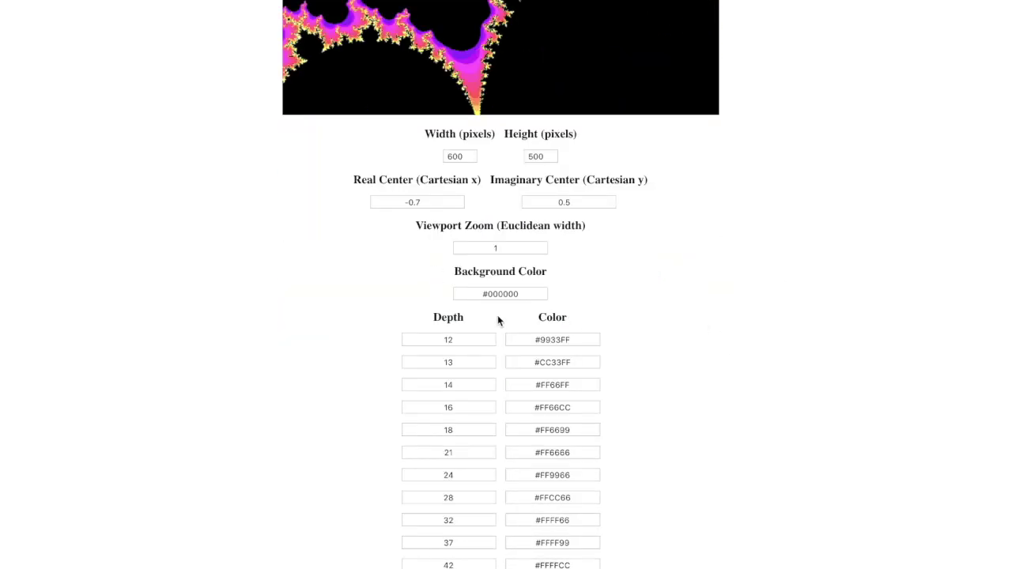
scroll(709, 276, up, 8)
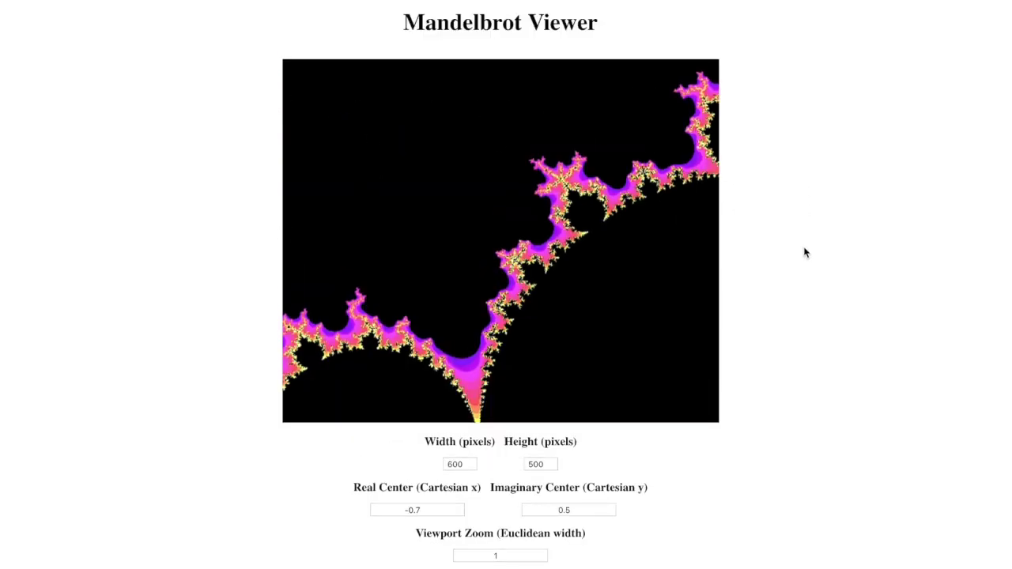
scroll(773, 233, down, 2)
scroll(774, 232, down, 7)
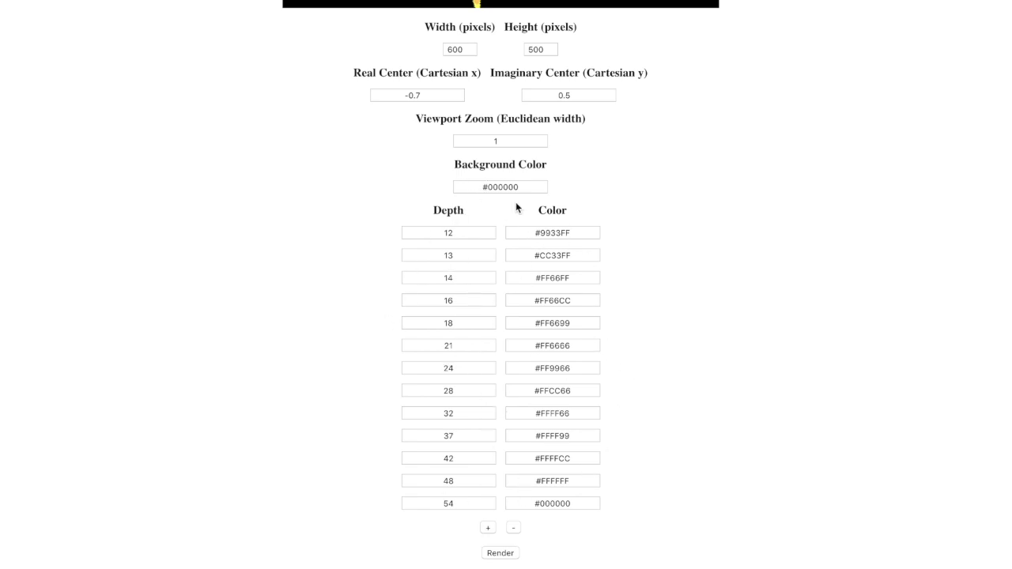
scroll(635, 452, up, 8)
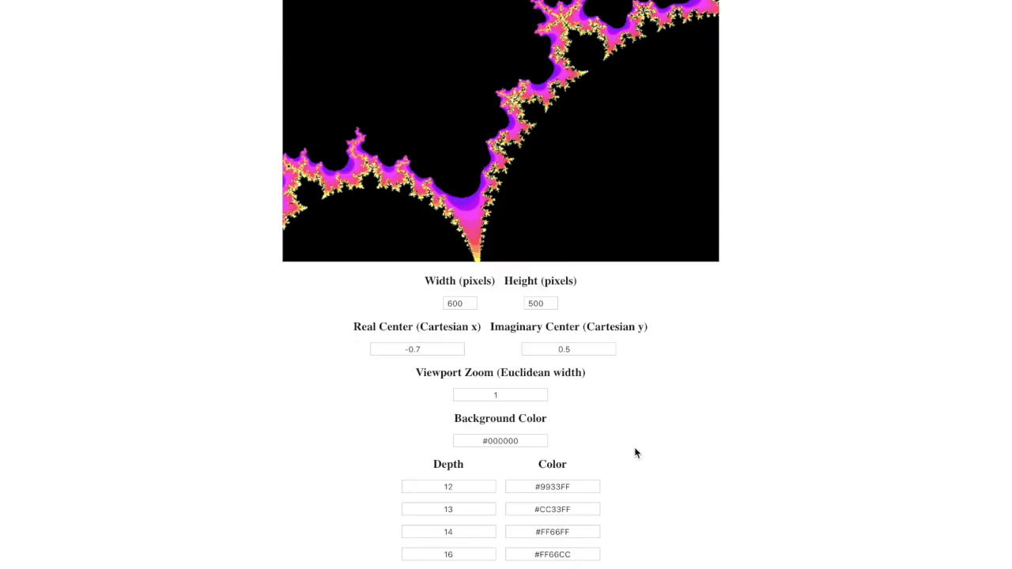
scroll(778, 219, down, 8)
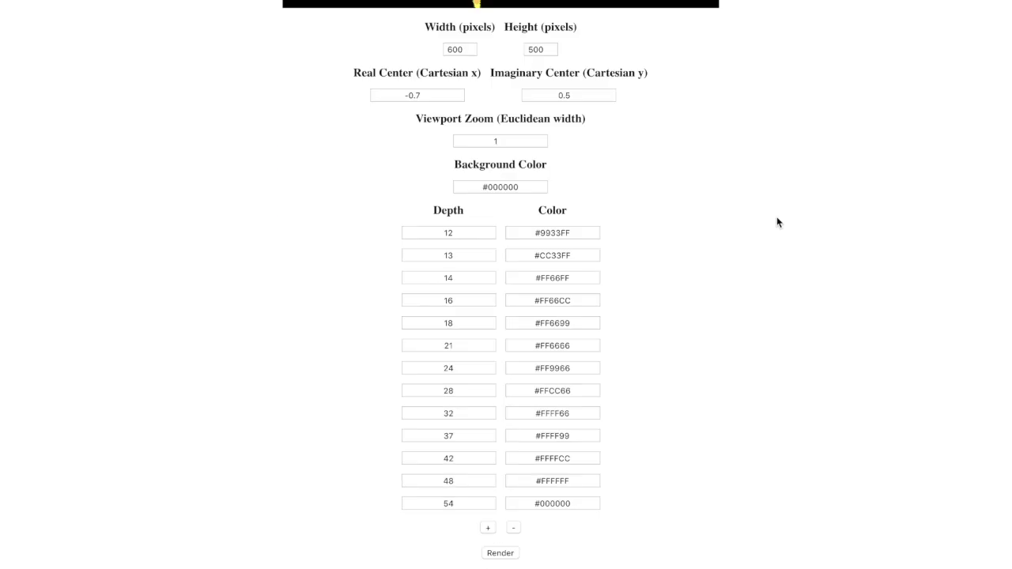
Add two depth/colour entries to the palette, then remove them again
click(486, 528)
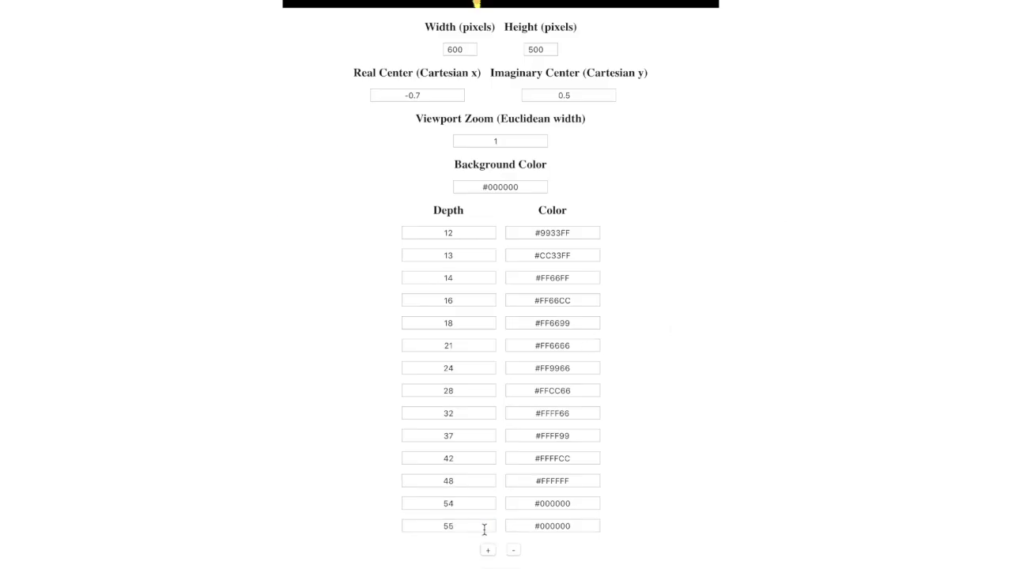
click(488, 552)
scroll(603, 454, down, 1)
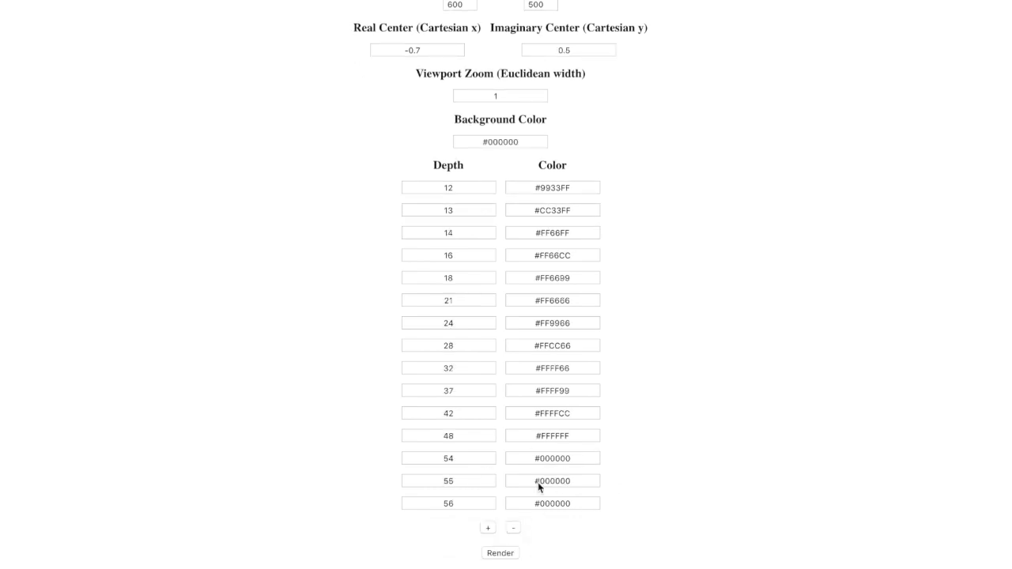
click(513, 527)
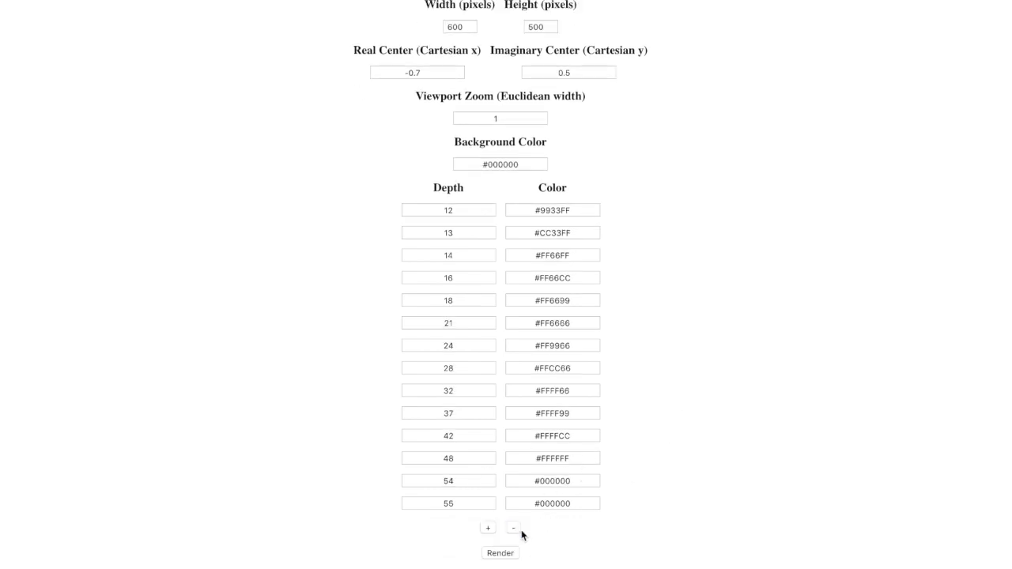
click(512, 527)
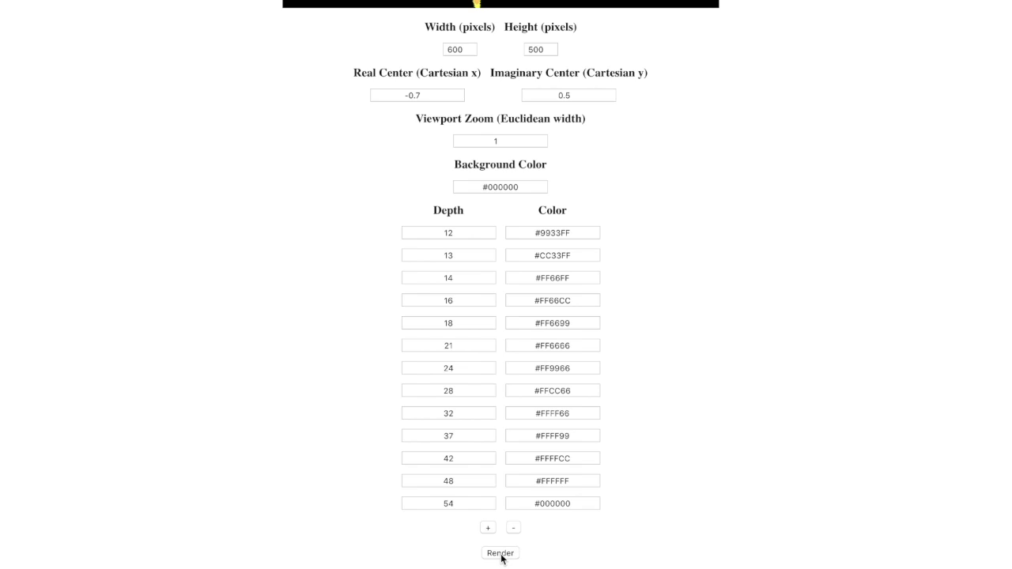
scroll(624, 479, up, 5)
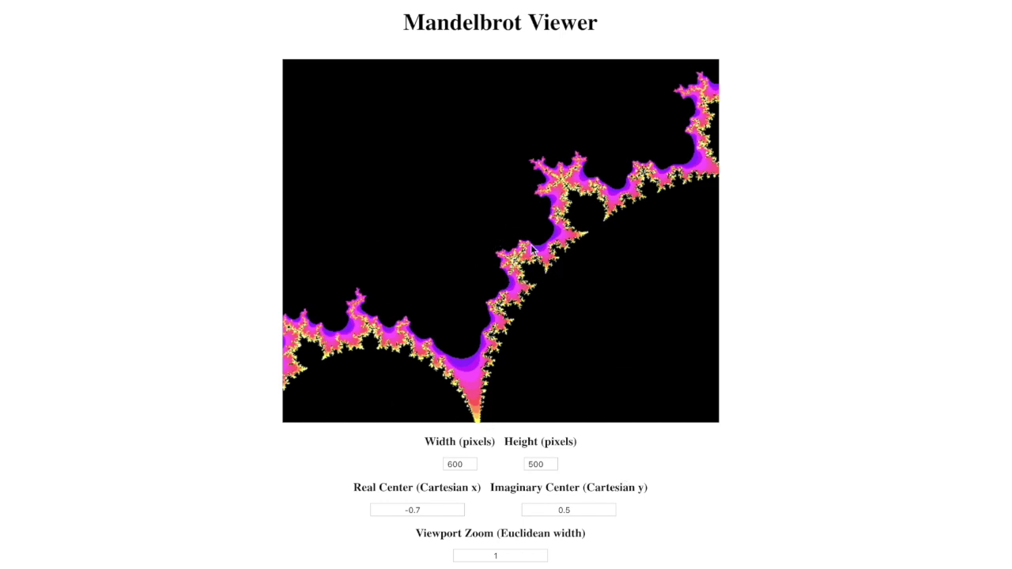
Set the viewport zoom to 0.5 and render the fractal
scroll(518, 249, down, 1)
scroll(518, 249, down, 3)
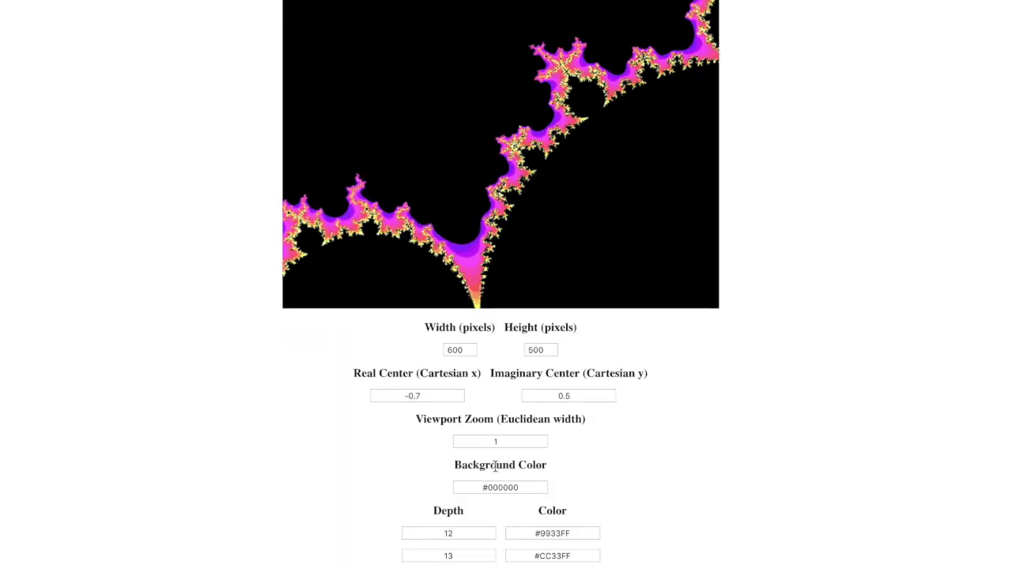
double_click(494, 440)
text(0.5)
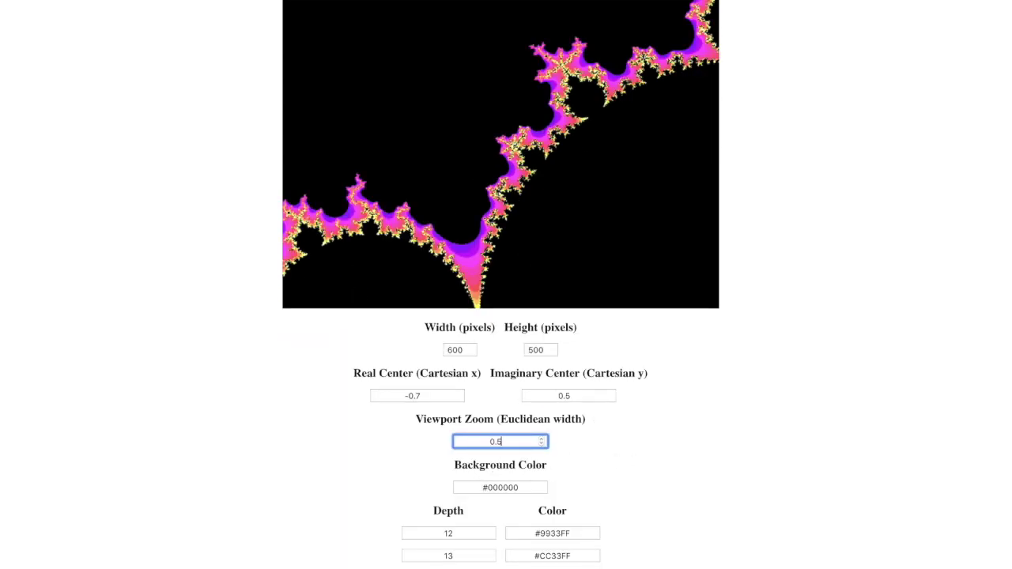
scroll(641, 458, down, 10)
click(510, 555)
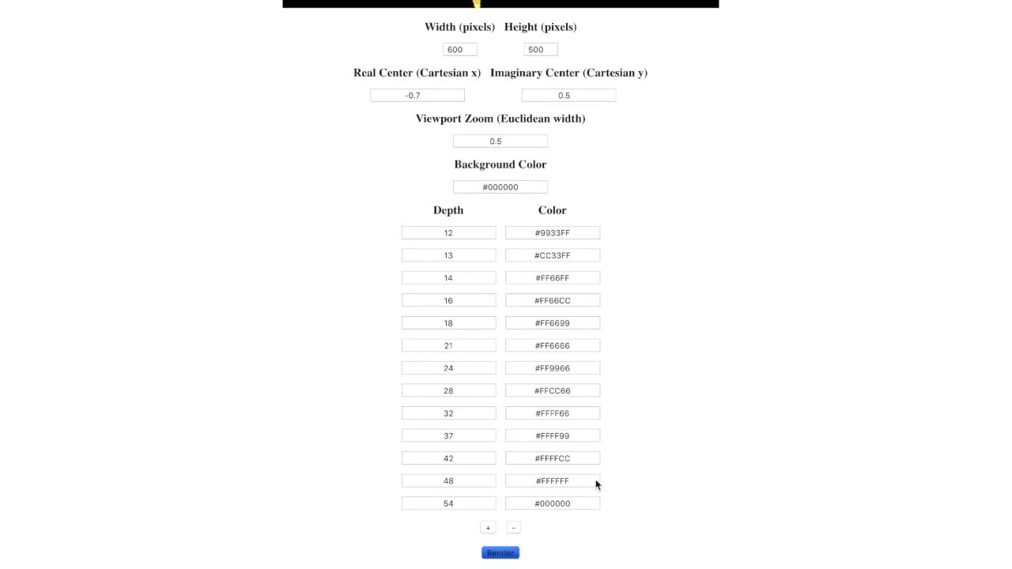
scroll(632, 440, up, 14)
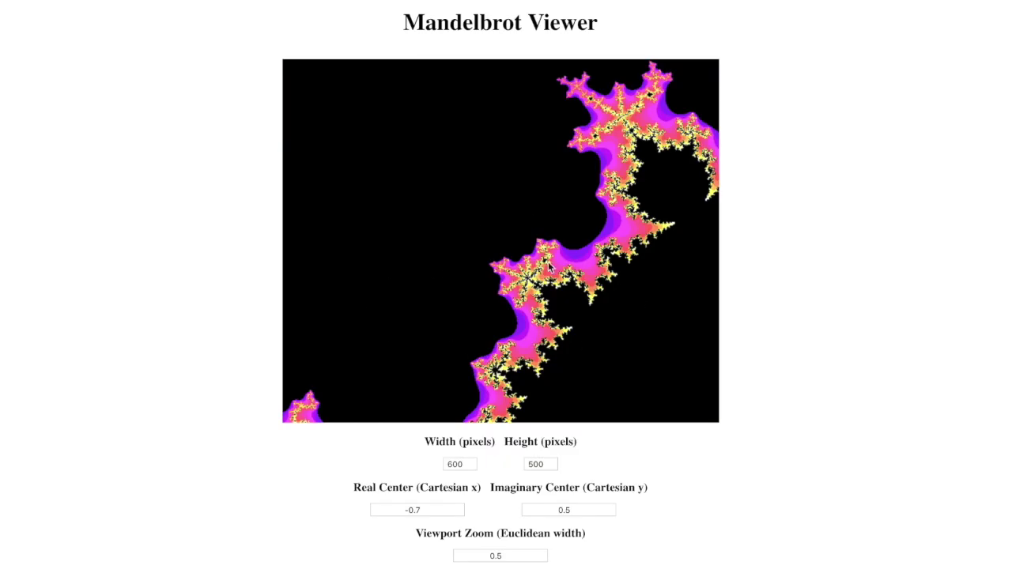
Change the viewport zoom from 0.5 to 0.3 and render again
scroll(532, 476, down, 4)
click(503, 434)
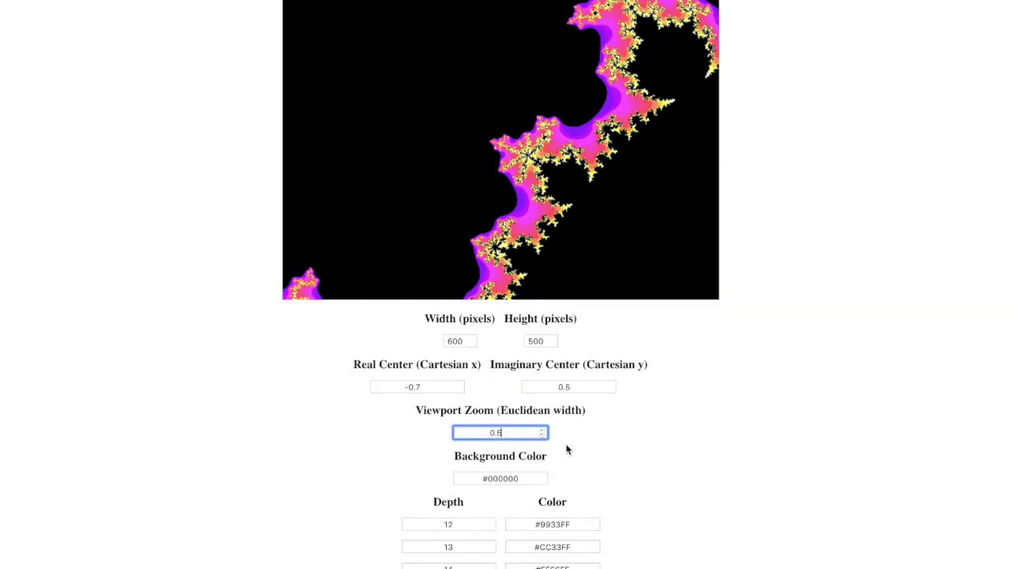
key(BackSpace)
text(3)
scroll(601, 452, down, 9)
click(506, 555)
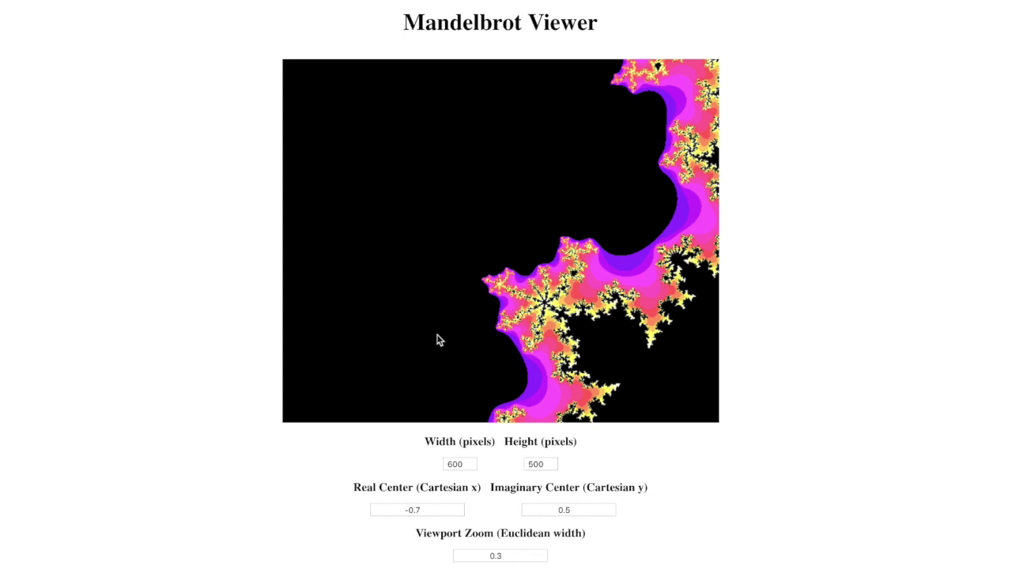
scroll(810, 282, down, 1)
scroll(810, 283, down, 1)
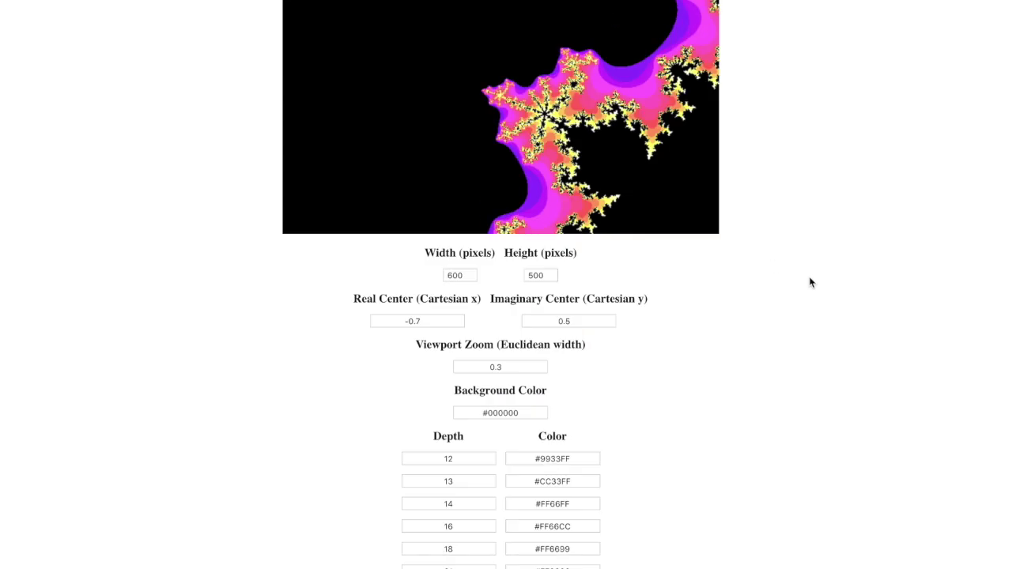
scroll(784, 342, up, 2)
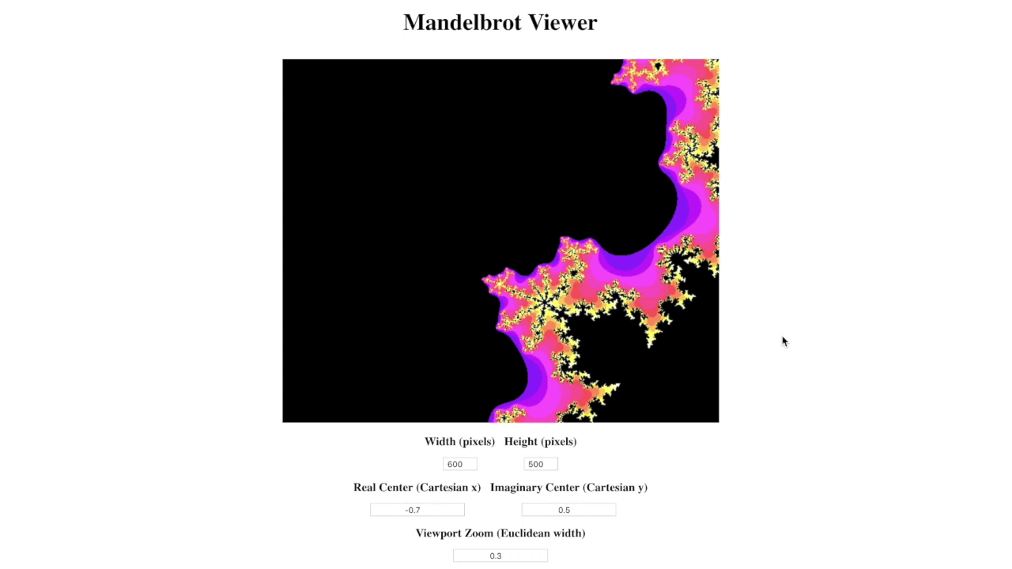
scroll(784, 341, down, 5)
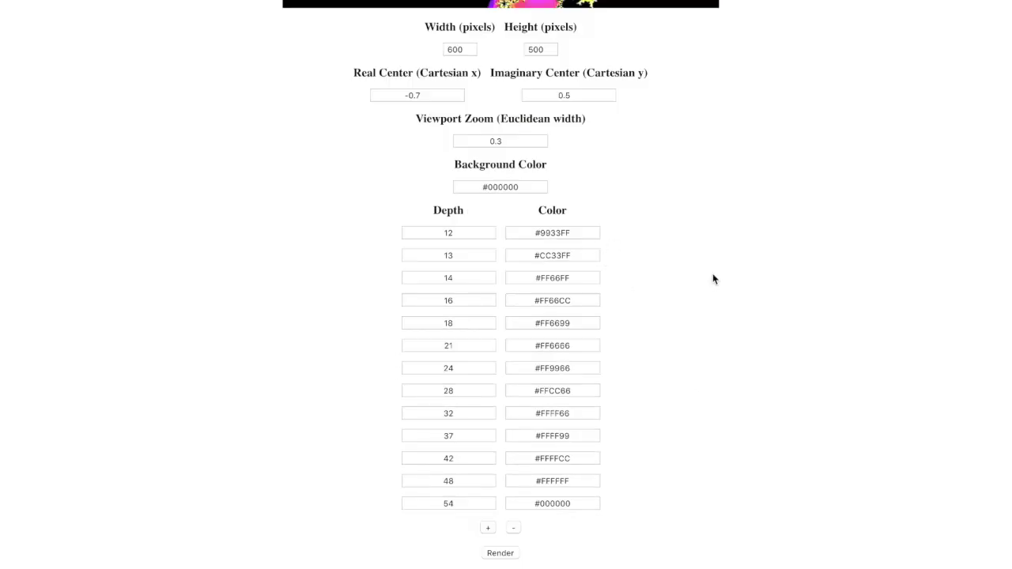
scroll(789, 264, up, 5)
scroll(733, 270, down, 5)
Raise the first seven depths by ten: 12, 13, 14, 16, 18, 21, 24 become 22–34
click(448, 231)
key(BackSpace)
text(2)
click(447, 255)
key(BackSpace)
text(2)
click(448, 277)
text(2)
click(448, 299)
key(BackSpace)
text(2)
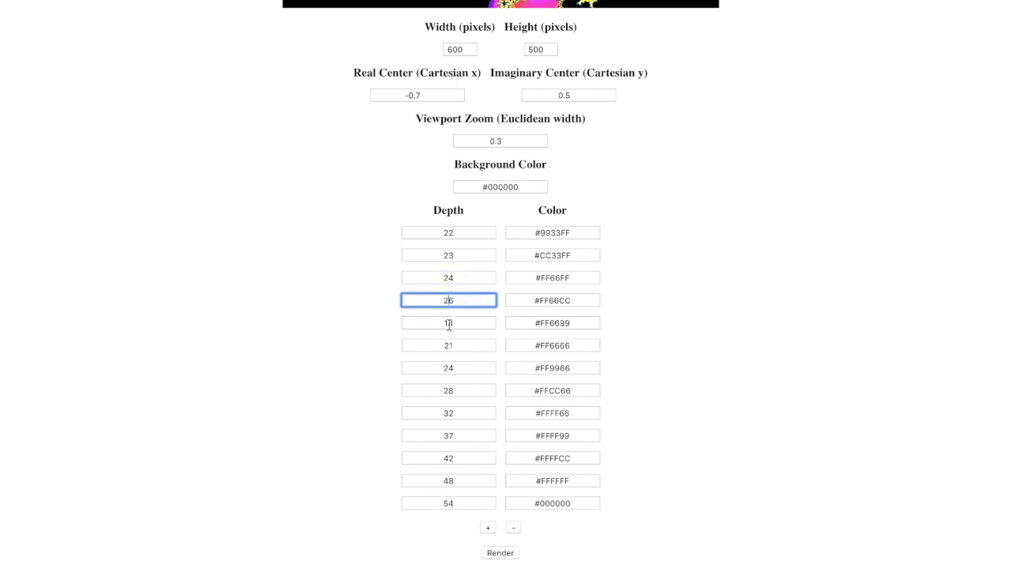
click(448, 323)
key(BackSpace)
text(2)
click(448, 345)
key(BackSpace)
text(3)
click(441, 369)
text(3)
Raise depths 28, 32, 37, 42, 48, 54 to 38, 42, 47, 52, 58, 64 and submit
click(447, 391)
key(BackSpace)
text(3)
click(446, 412)
key(BackSpace)
text(4)
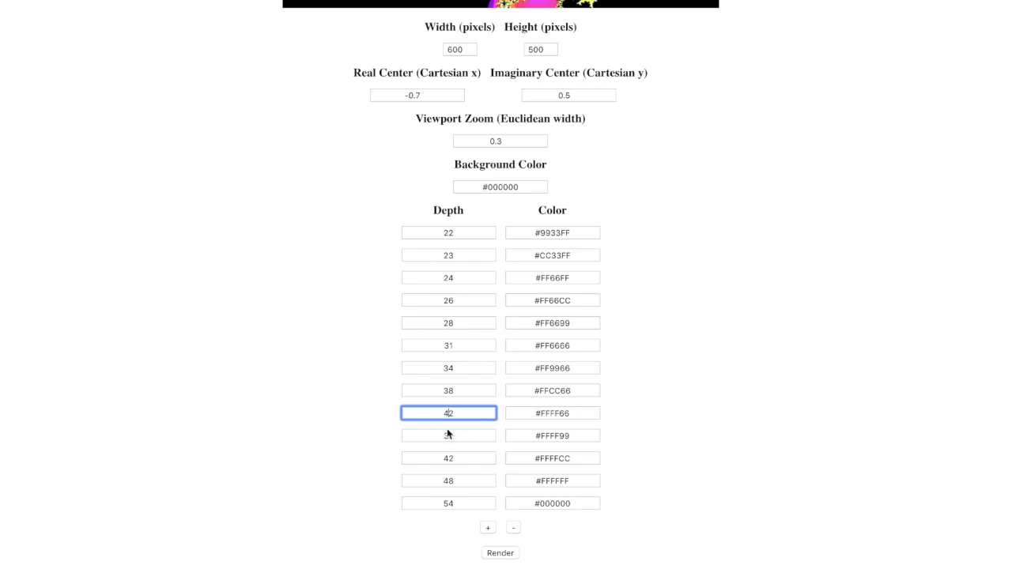
click(448, 436)
key(BackSpace)
text(4)
click(448, 458)
key(BackSpace)
text(5)
click(450, 481)
key(BackSpace)
text(5)
click(449, 503)
key(BackSpace)
text(6)
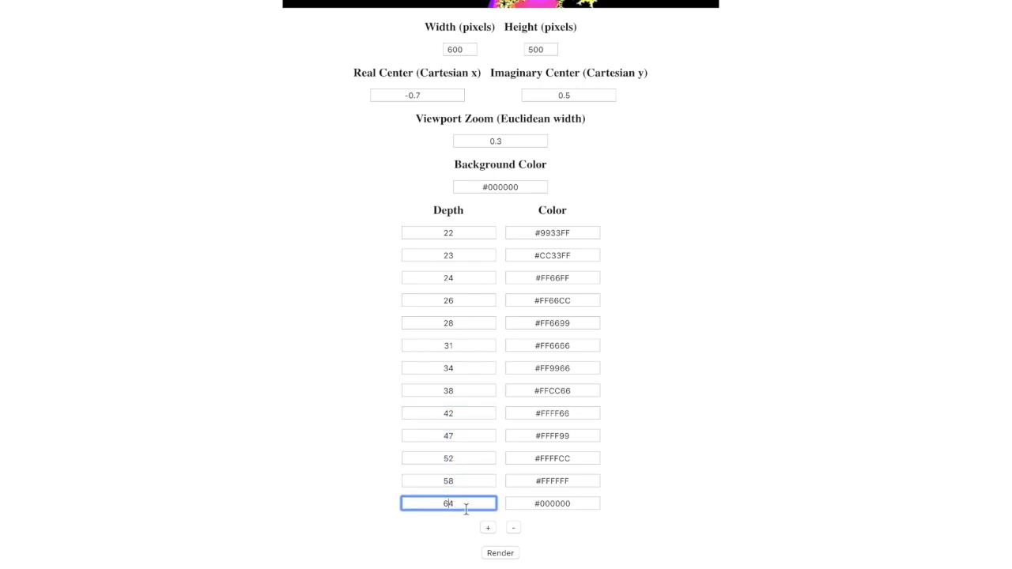
key(Return)
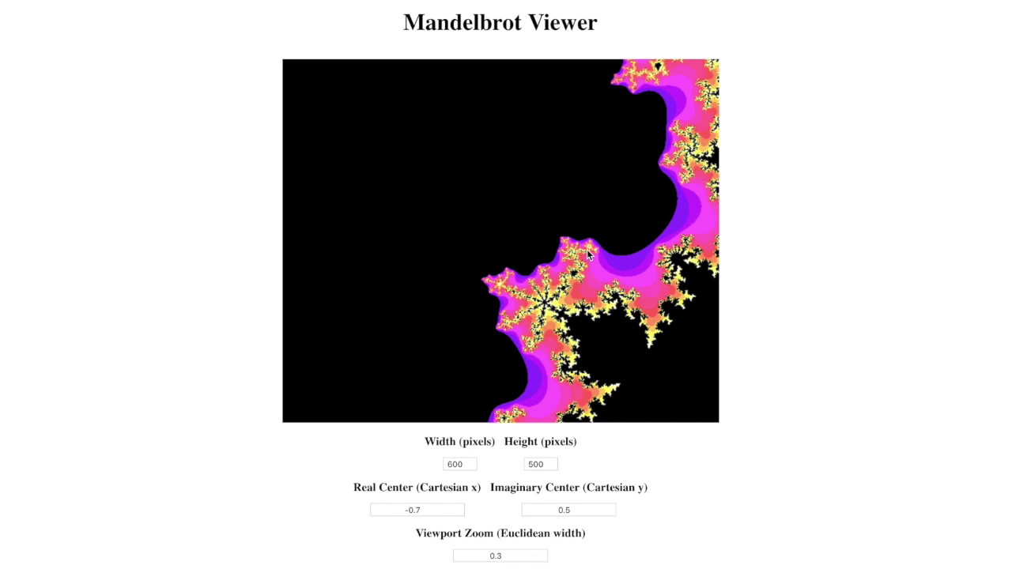
Re-render the fractal with the raised depths and inspect the result
scroll(711, 245, down, 5)
click(500, 553)
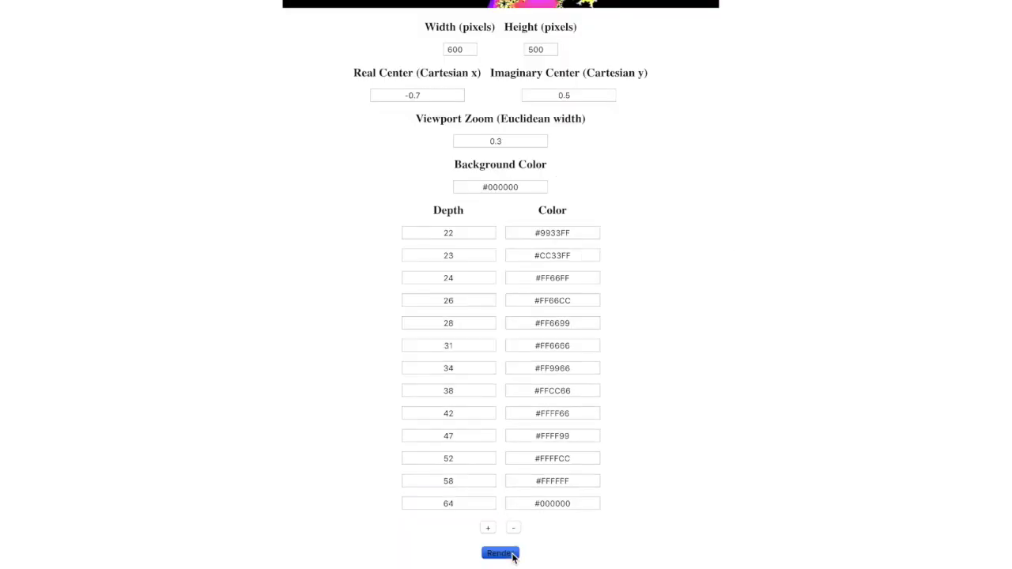
scroll(777, 359, up, 5)
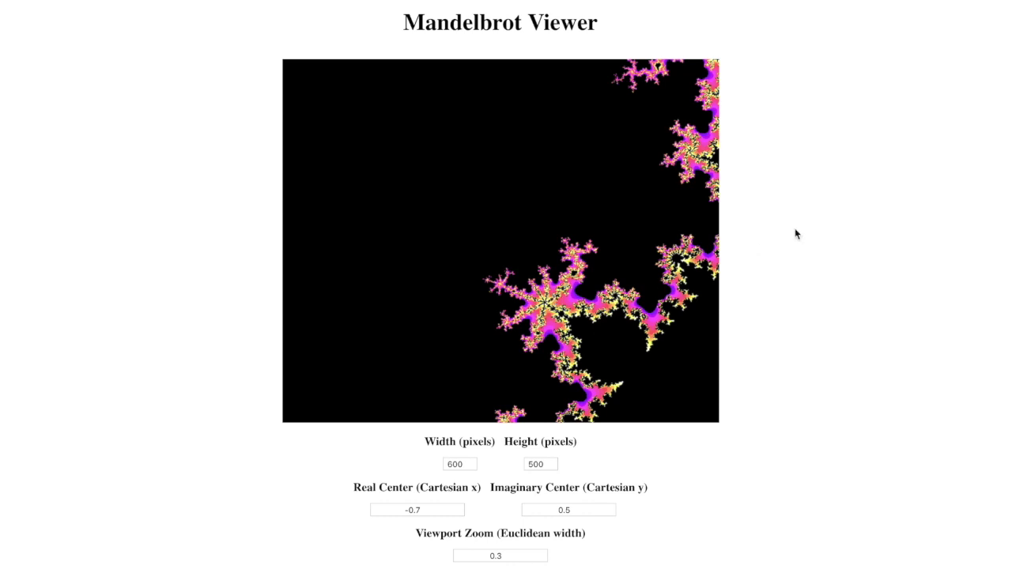
scroll(695, 316, down, 5)
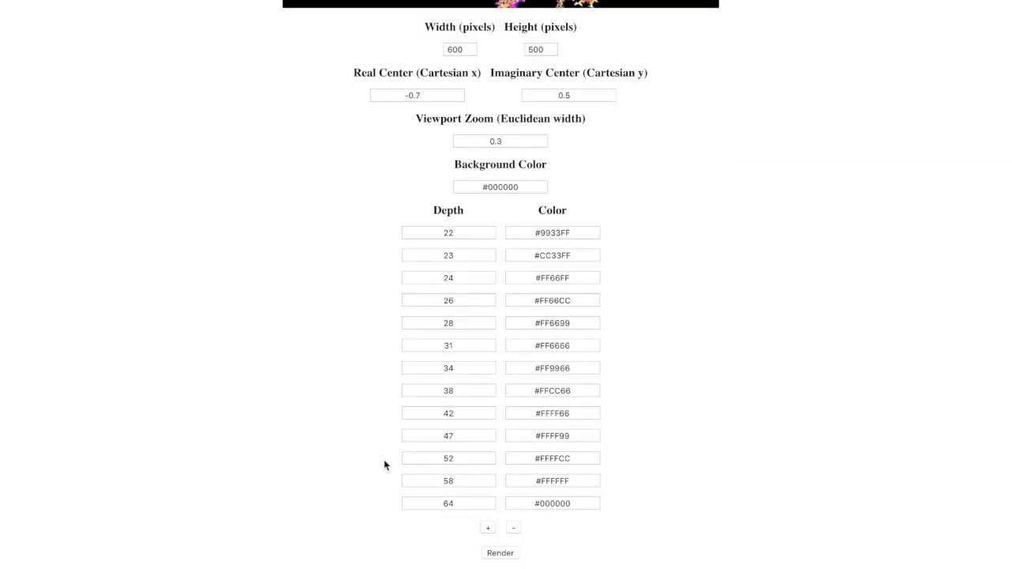
scroll(708, 419, up, 5)
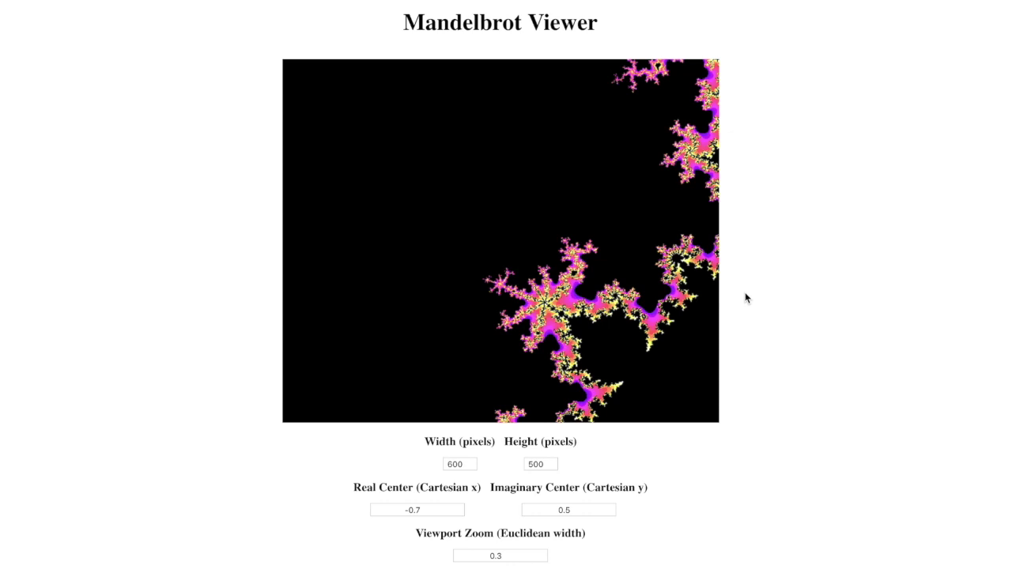
scroll(746, 298, down, 5)
scroll(713, 419, down, 5)
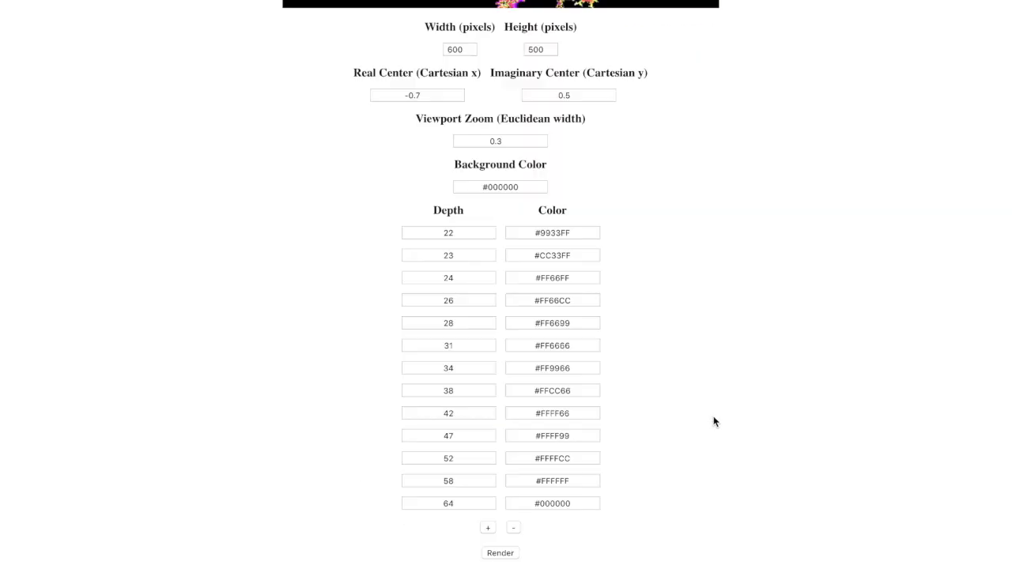
scroll(723, 330, up, 5)
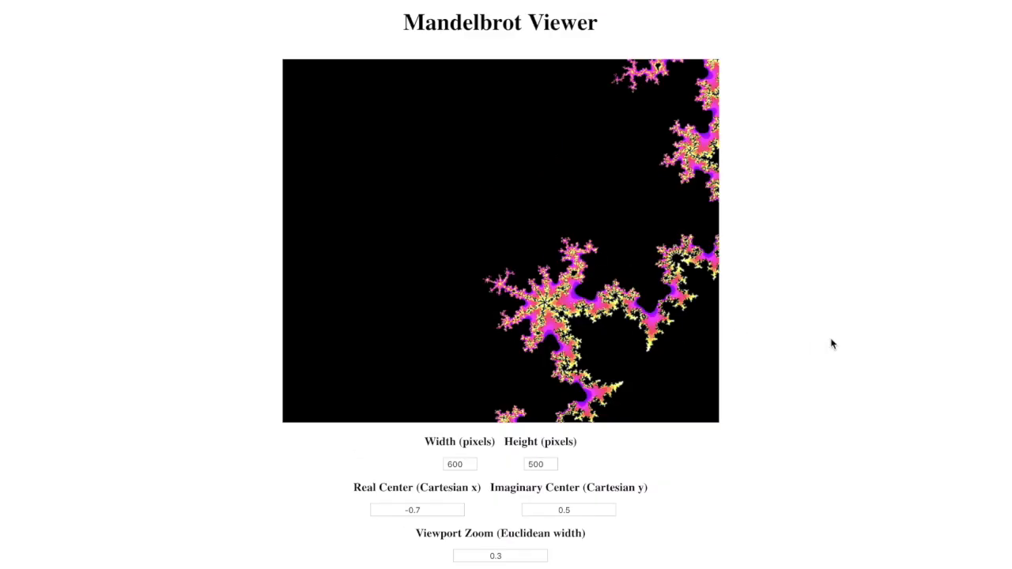
scroll(817, 352, down, 1)
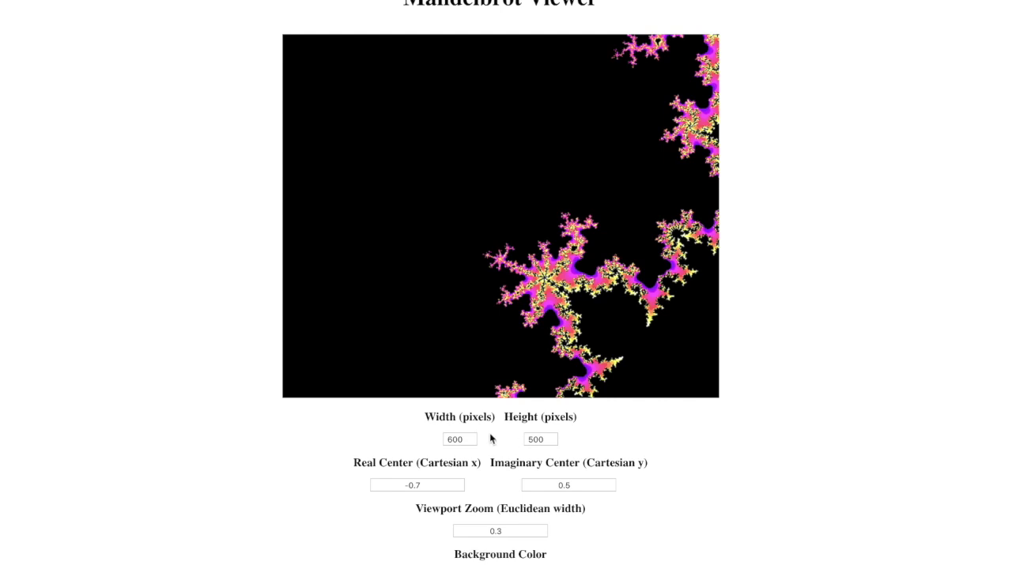
Change the real centre from -0.7 to -0.65 and render
click(426, 486)
key(BackSpace)
text(65)
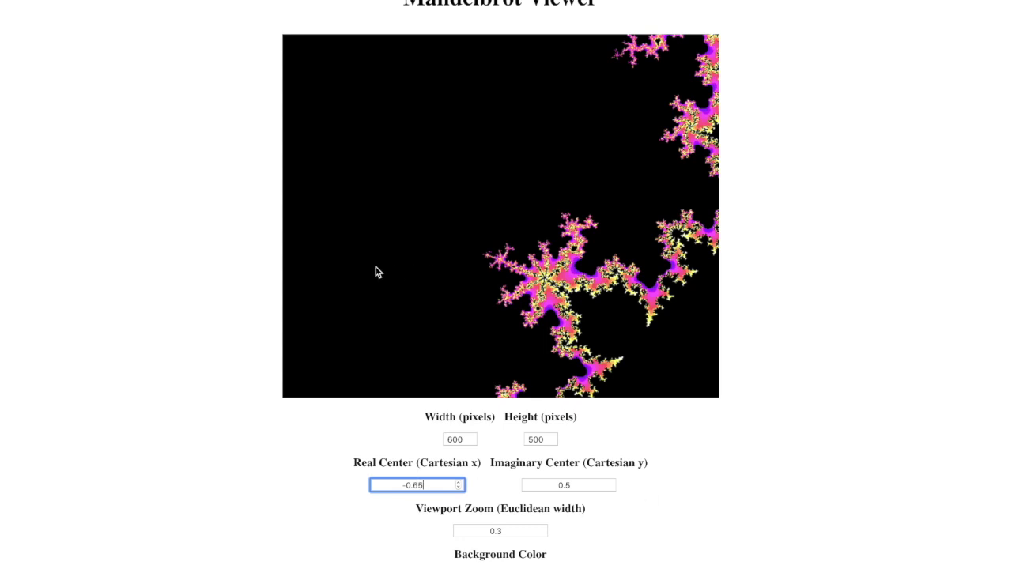
scroll(698, 263, down, 5)
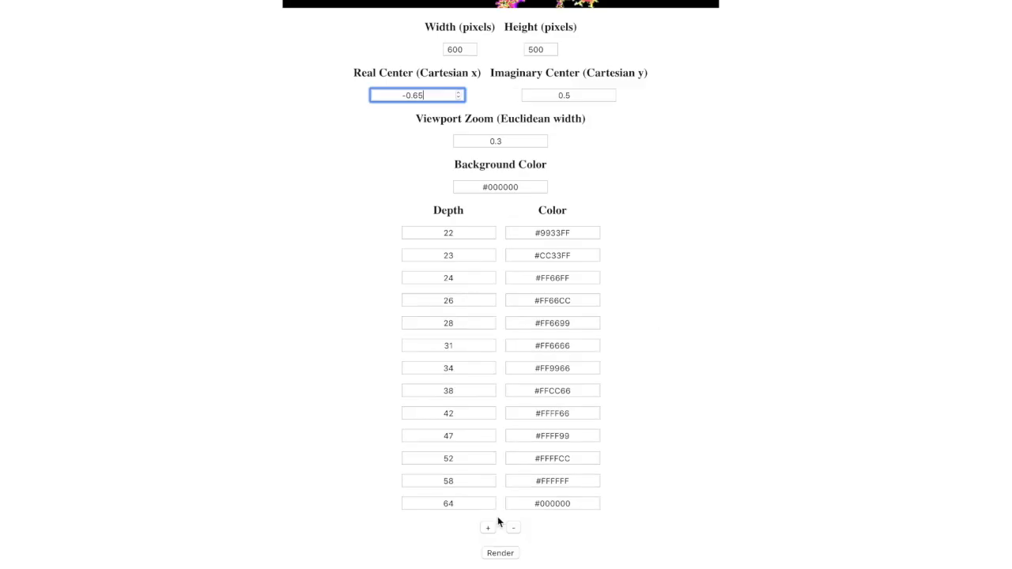
click(499, 551)
scroll(718, 340, up, 3)
scroll(720, 347, up, 4)
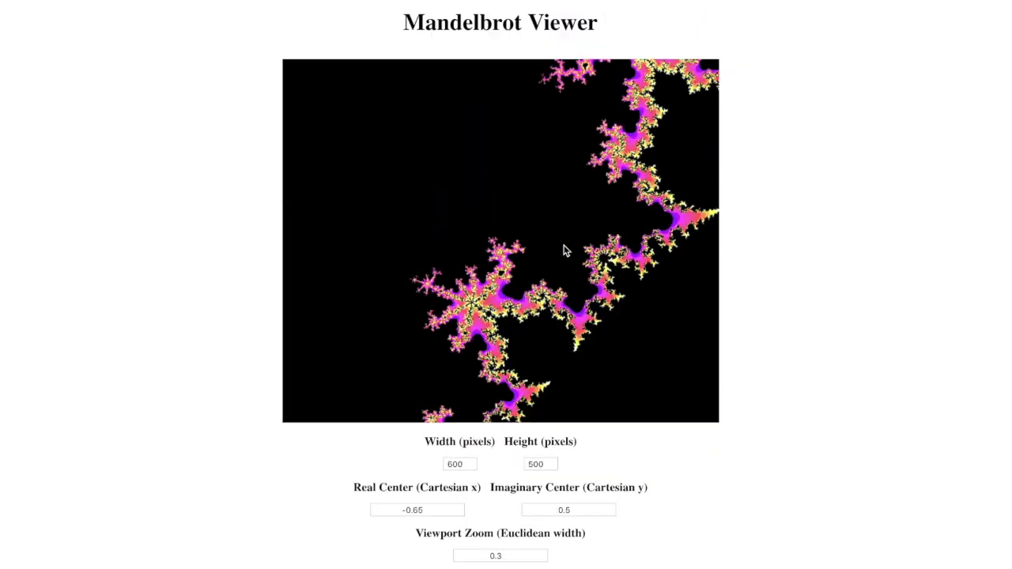
scroll(609, 316, down, 2)
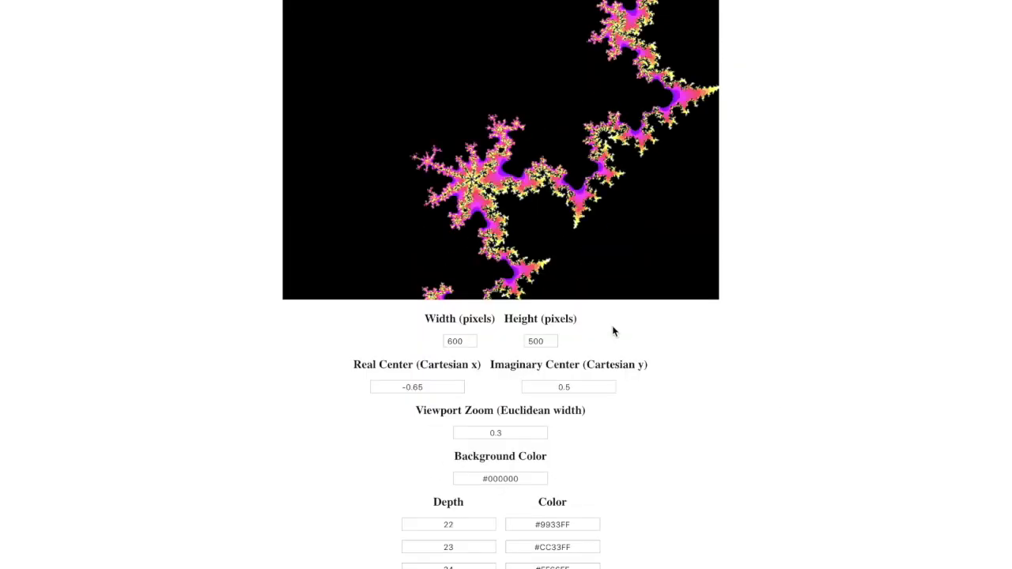
Change the imaginary centre from 0.5 to 0.45 and render
click(576, 385)
key(BackSpace)
text(45)
scroll(676, 411, down, 4)
click(497, 554)
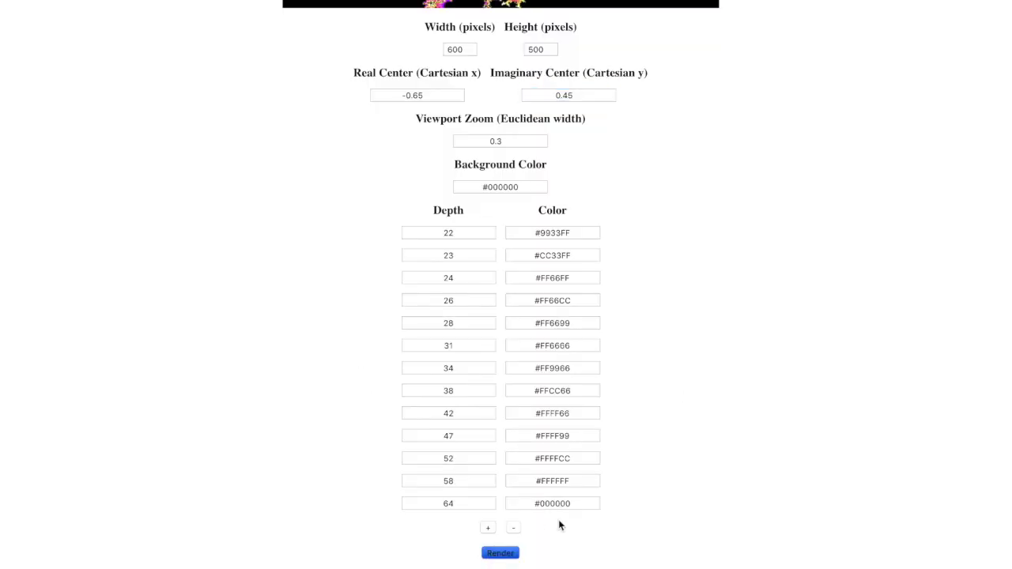
scroll(756, 354, up, 5)
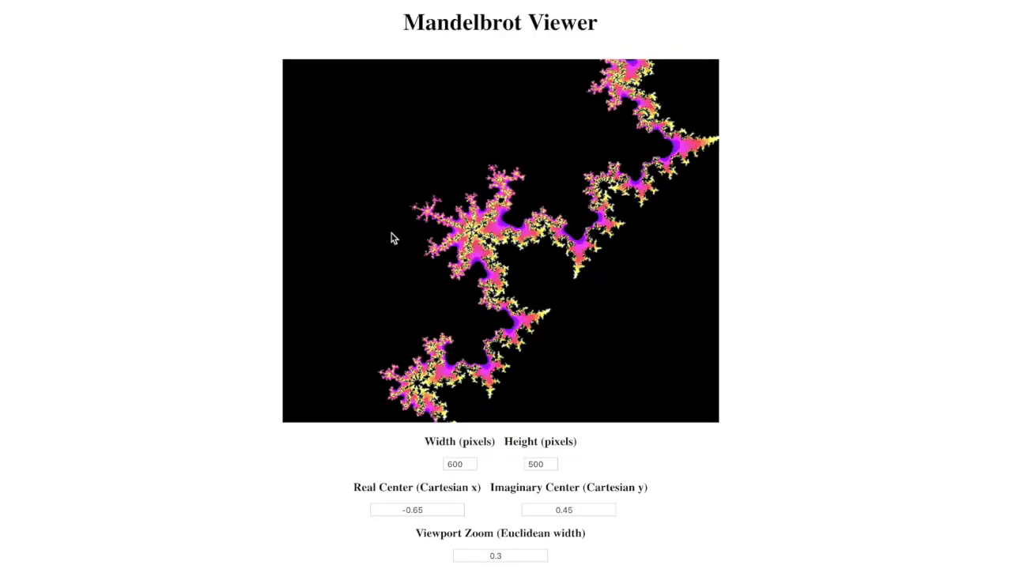
scroll(546, 252, down, 5)
scroll(563, 252, up, 5)
Set the viewport zoom to 0.1 and render the close-up
click(507, 555)
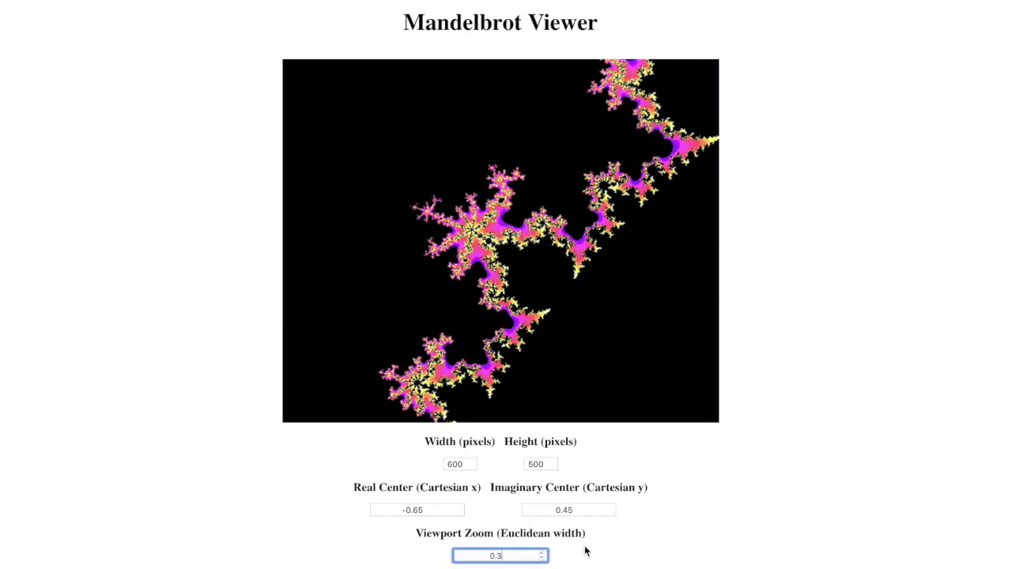
key(ctrl+a)
text(0.1)
scroll(586, 551, down, 5)
click(514, 555)
scroll(673, 443, up, 5)
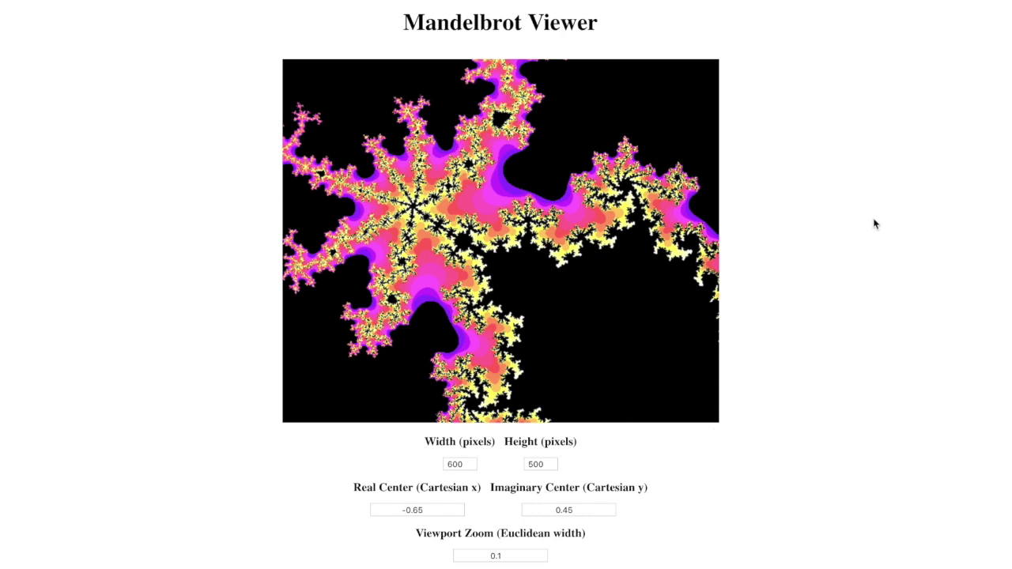
scroll(625, 212, down, 5)
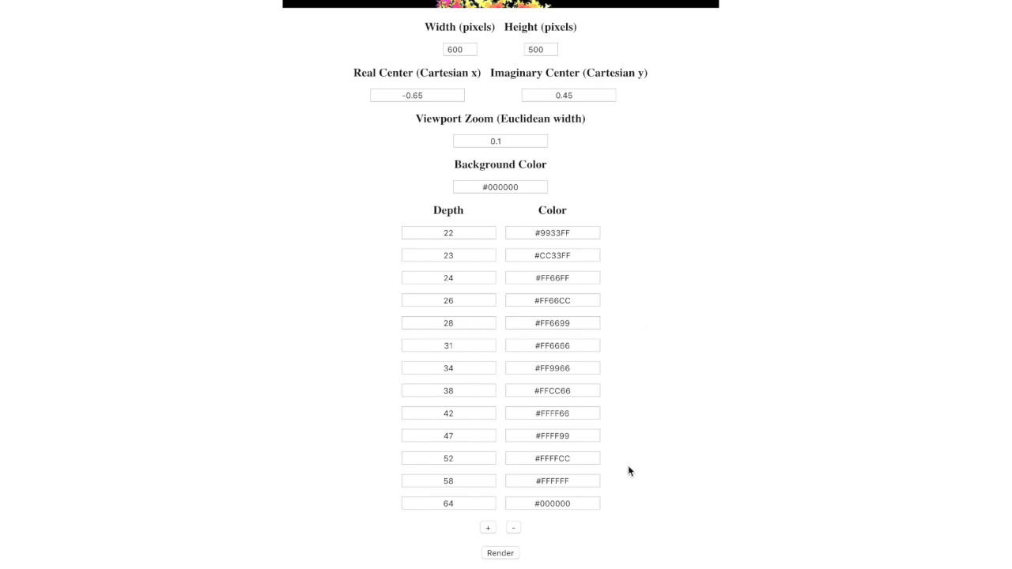
Delete colour entries until only one row remains in the table
click(513, 528)
click(514, 528)
click(514, 529)
click(514, 530)
click(514, 529)
click(514, 529)
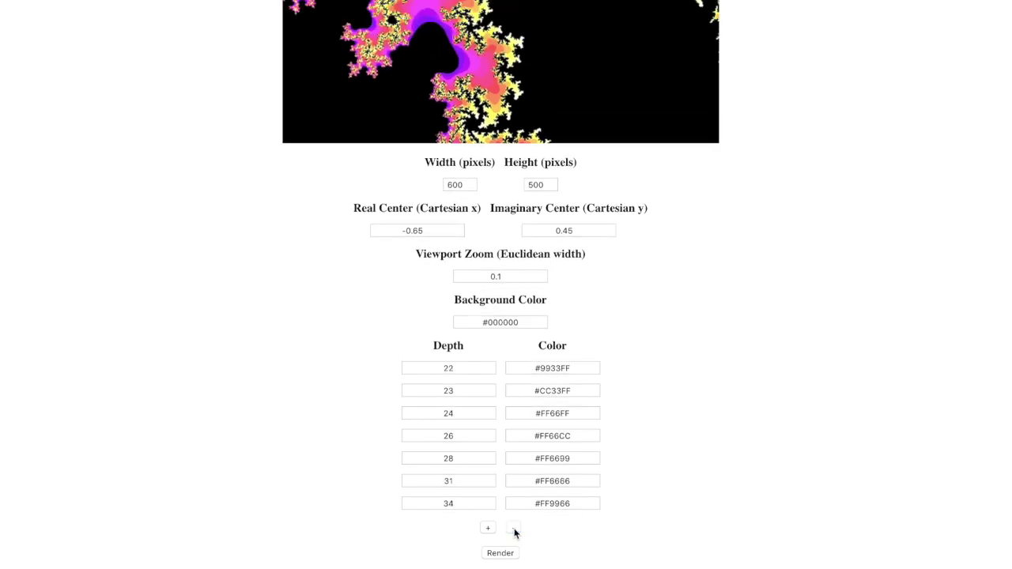
click(514, 529)
click(514, 529)
click(514, 529)
click(514, 529)
click(514, 529)
click(515, 530)
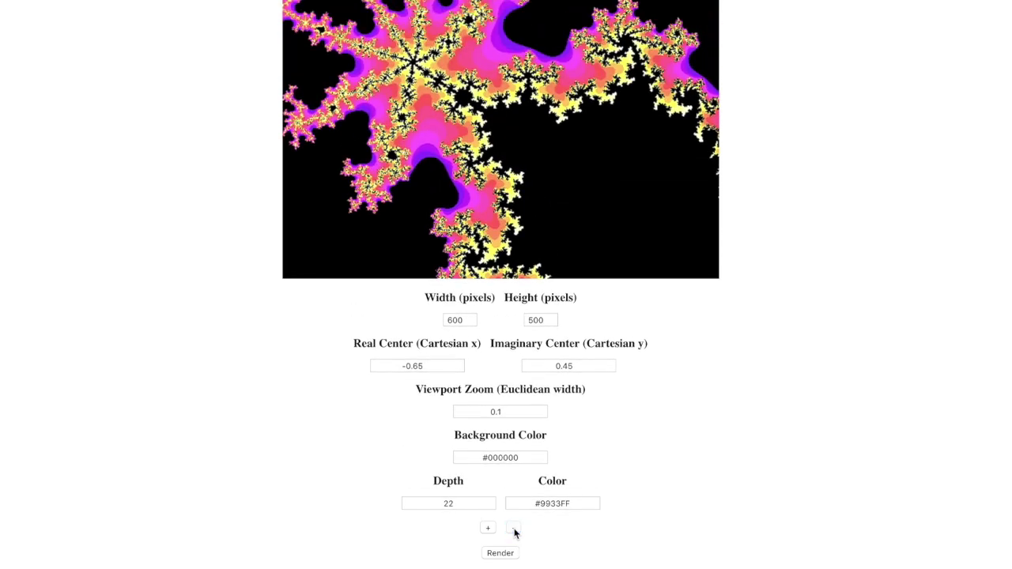
Set the remaining entry to depth 40 and colour red, then render
double_click(459, 503)
text(40)
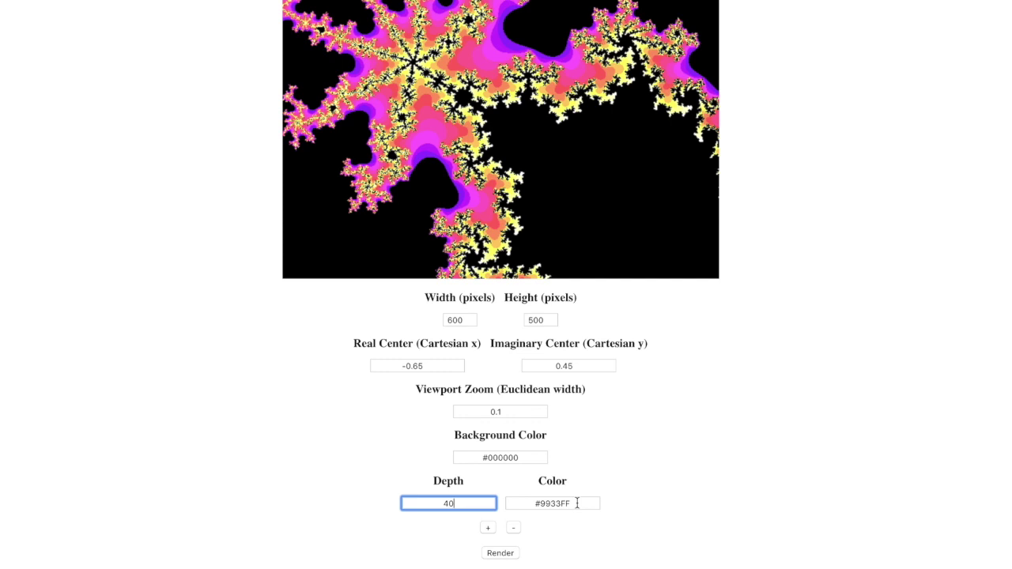
key(Tab)
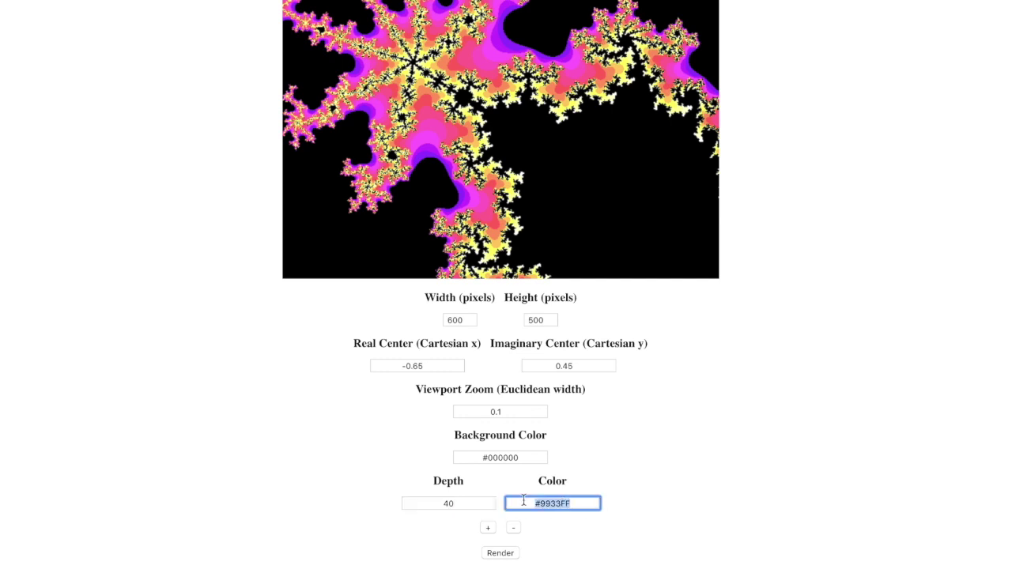
text(red)
click(512, 555)
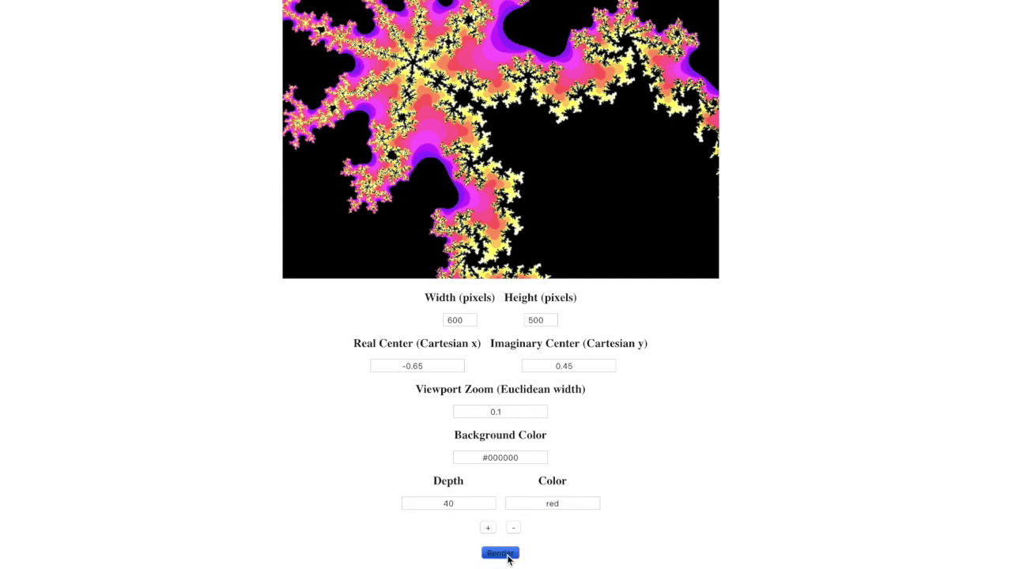
scroll(709, 365, up, 2)
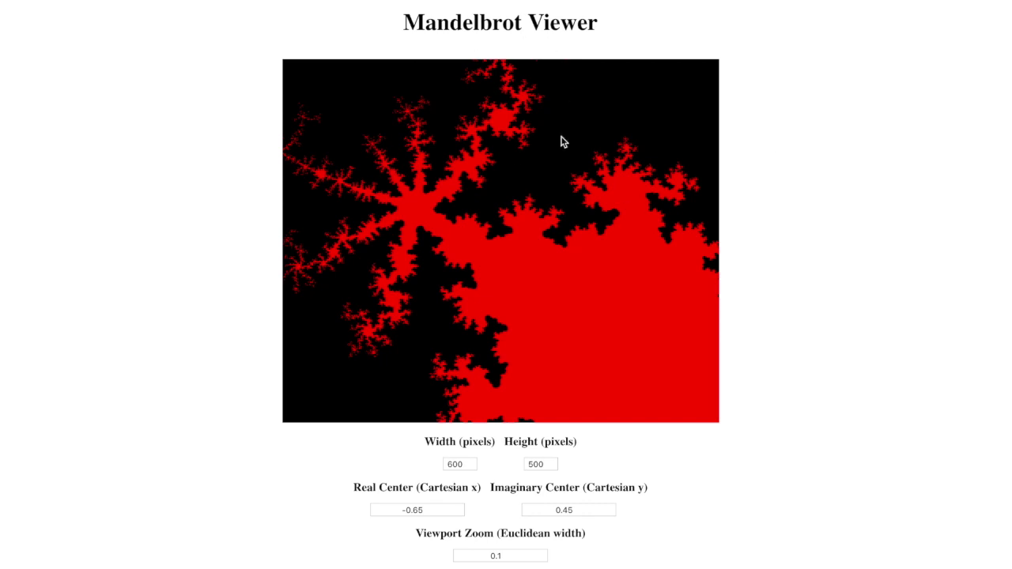
Change the colour stop's depth from 40 to 50 and re-render the fractal
scroll(418, 238, down, 2)
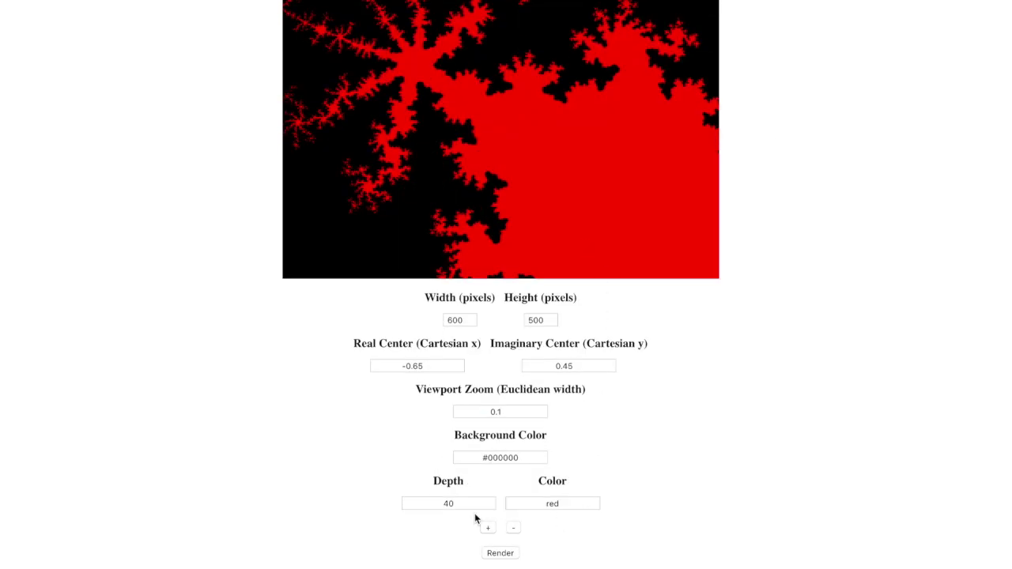
scroll(577, 324, up, 2)
scroll(576, 324, down, 2)
click(448, 502)
key(BackSpace)
key(BackSpace)
text(50)
click(495, 550)
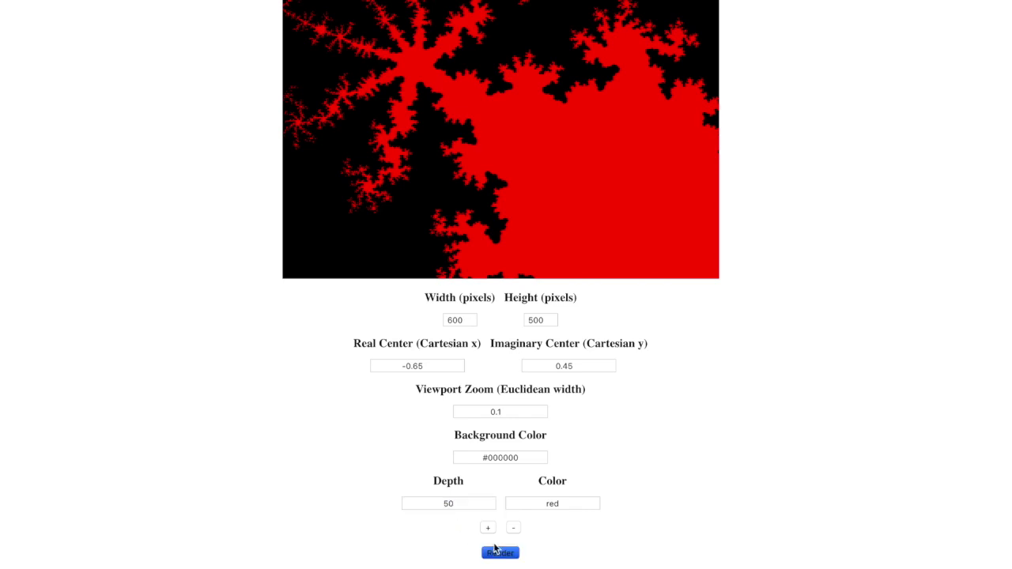
Replace the stop's colour red with purple and redraw the fractal in purple
drag(570, 504, 521, 504)
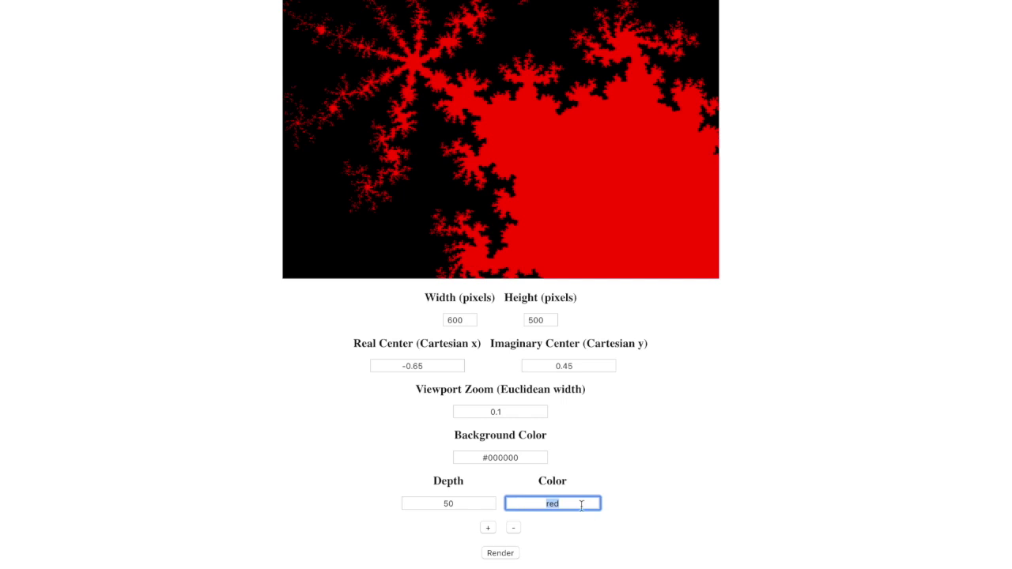
text(purple)
click(503, 554)
scroll(764, 396, up, 3)
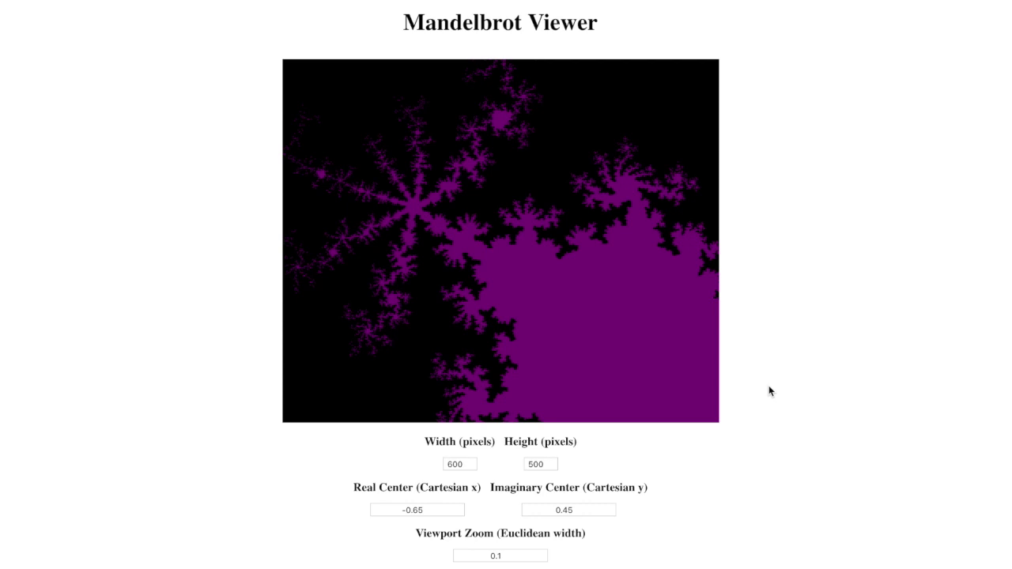
scroll(769, 388, down, 1)
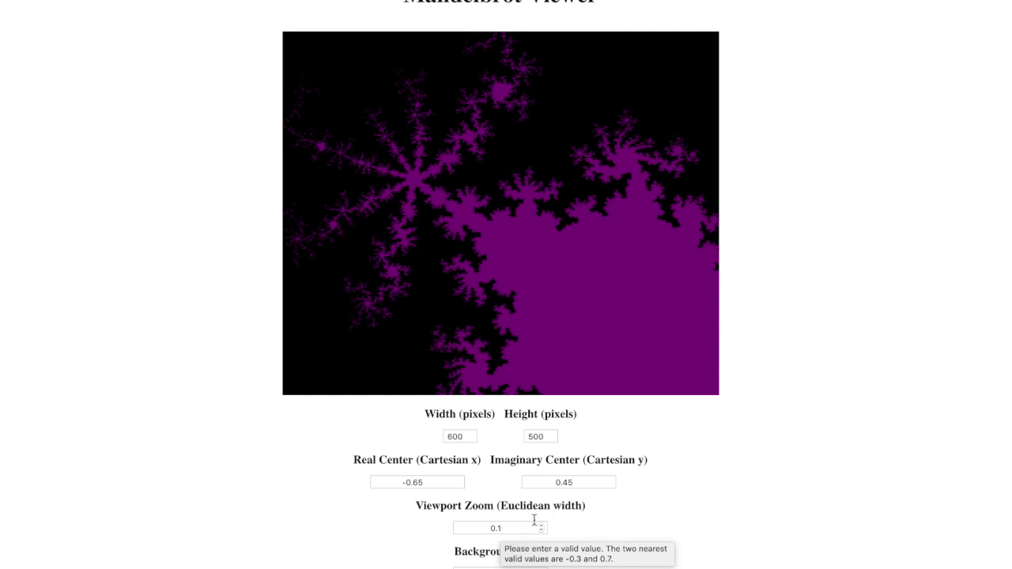
scroll(692, 445, up, 1)
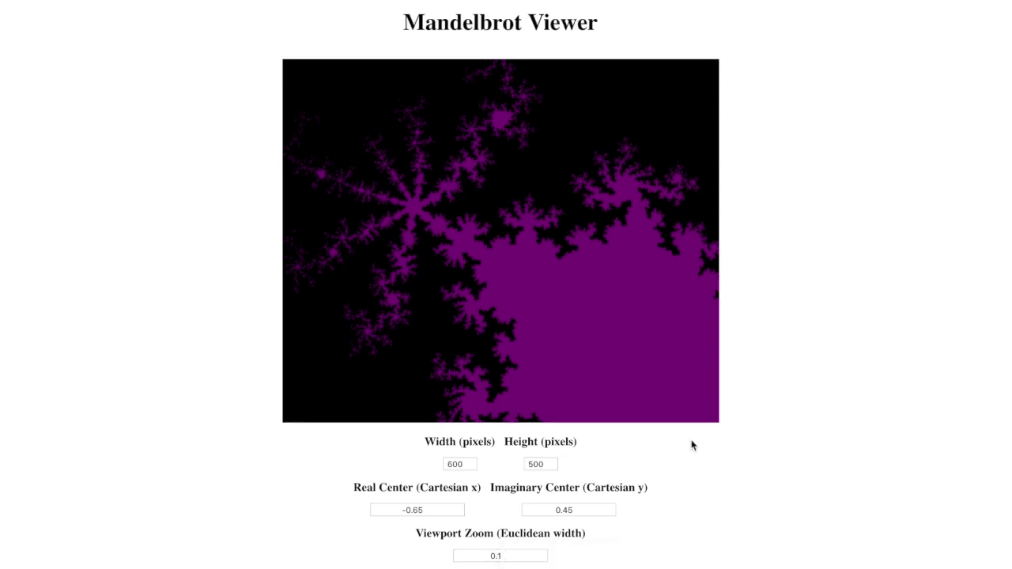
scroll(691, 443, down, 4)
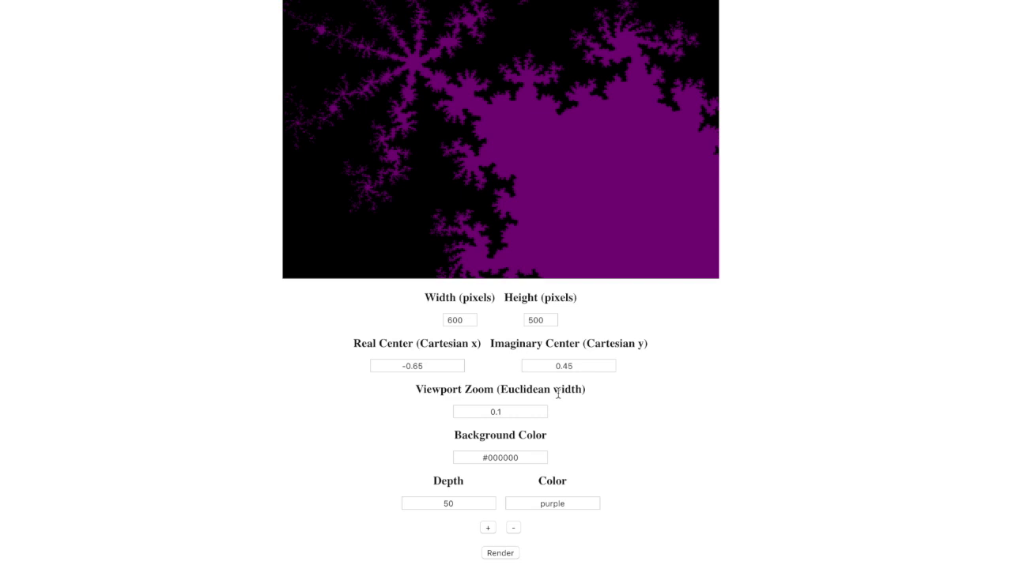
Raise the single colour stop's depth from 50 to 200 and re-render the purple bulb
double_click(459, 503)
text(200)
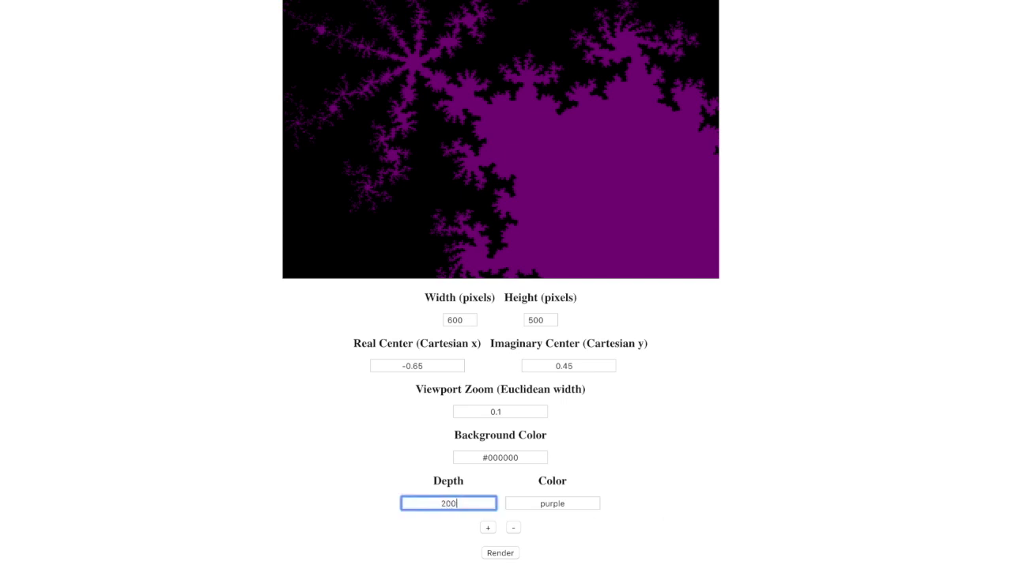
key(Return)
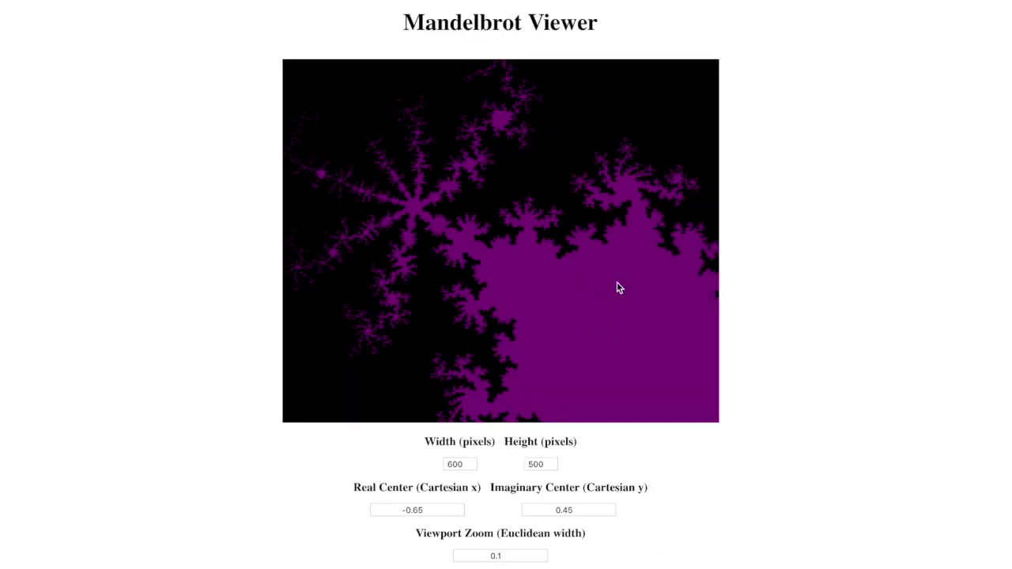
scroll(619, 288, down, 2)
click(507, 552)
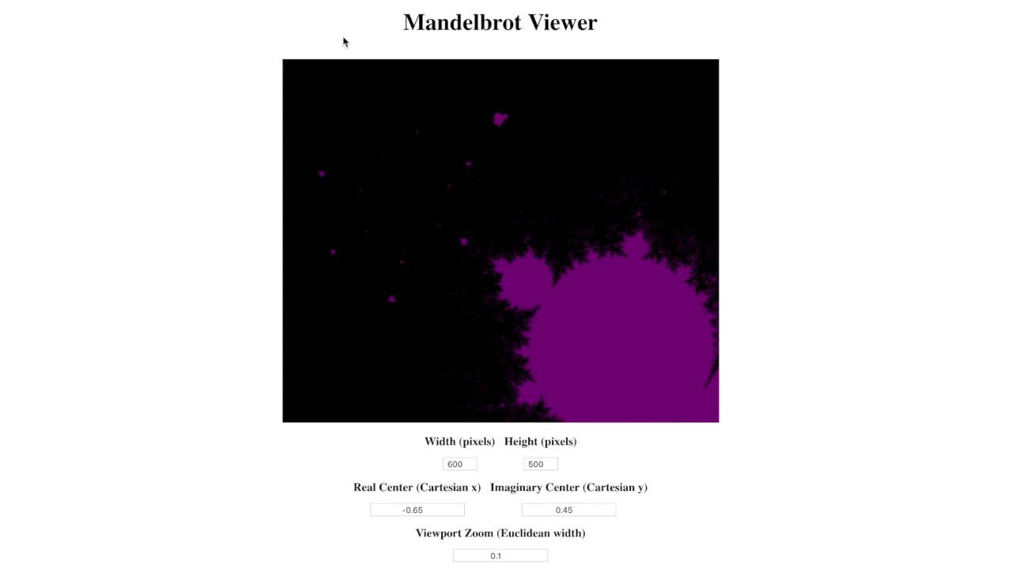
Set the image size to 1200×1000 and render the purple bulb at that resolution
click(452, 465)
key(Delete)
key(Delete)
key(Delete)
text(1200)
click(526, 465)
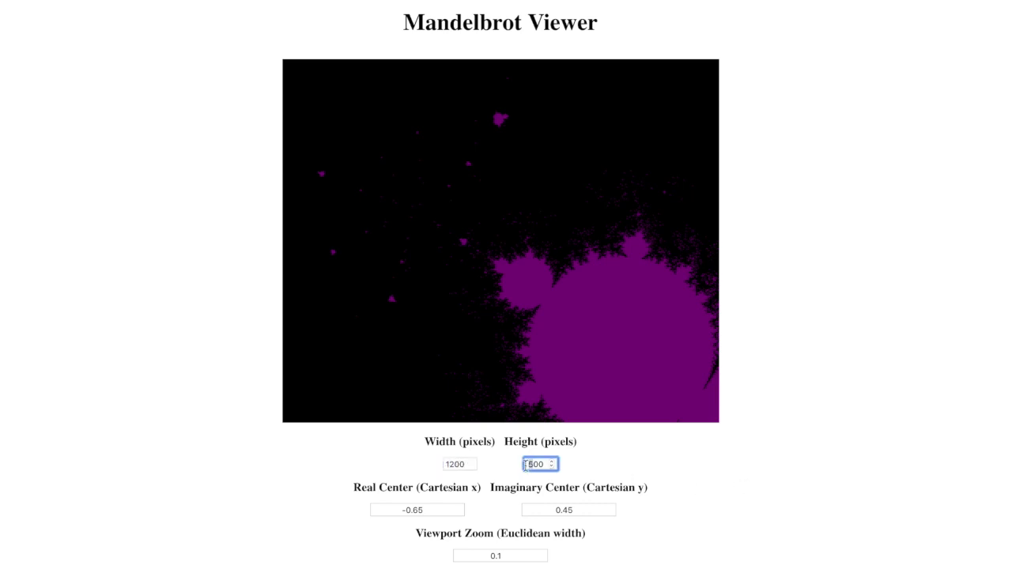
key(Delete)
text(10)
scroll(768, 380, down, 3)
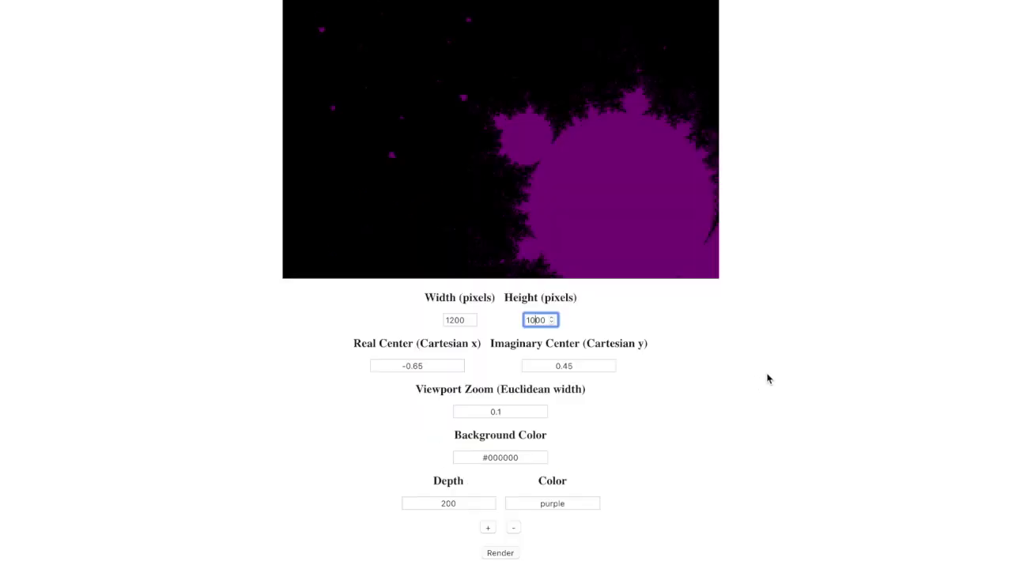
click(499, 552)
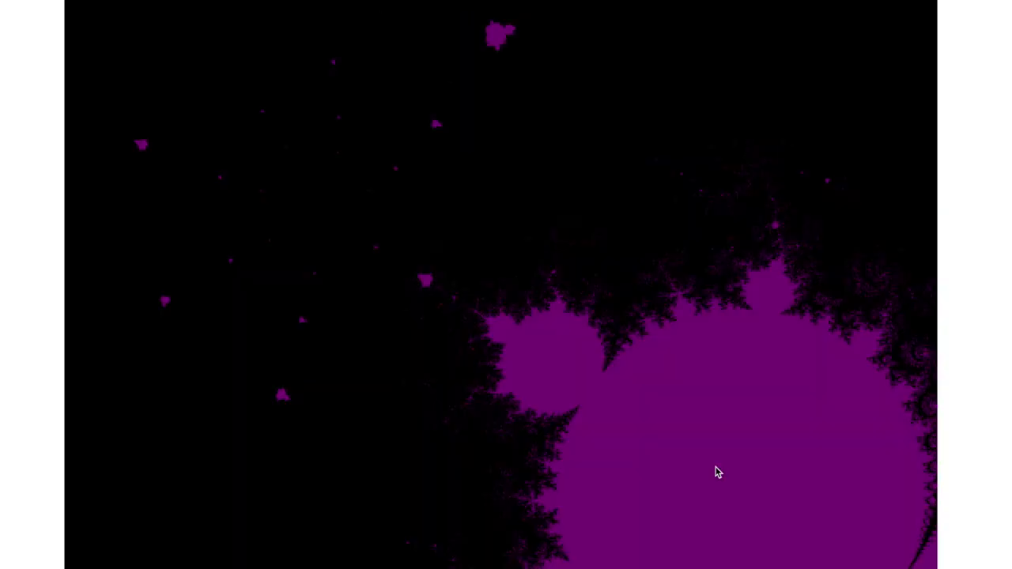
scroll(718, 472, up, 2)
scroll(693, 246, down, 6)
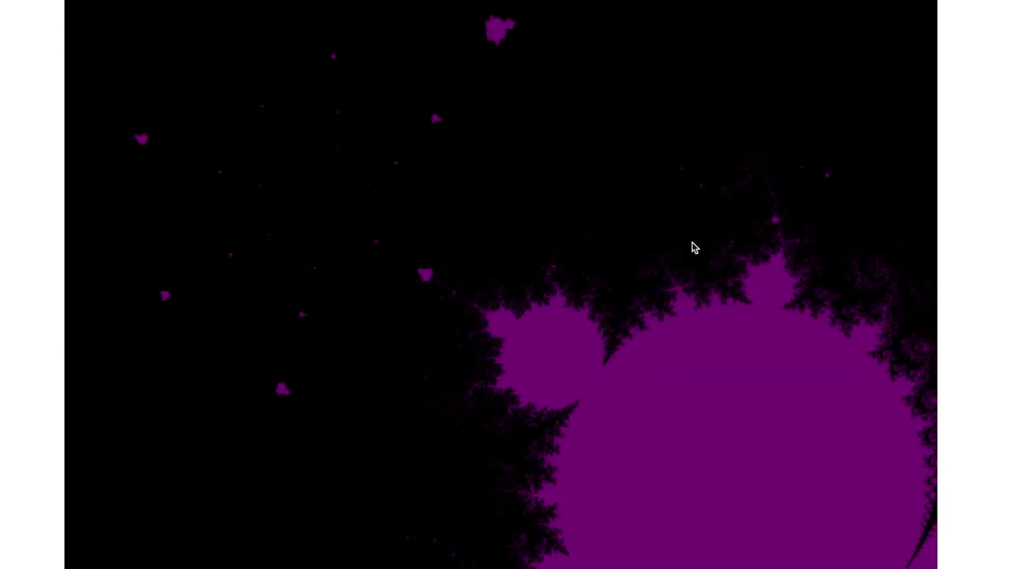
scroll(692, 244, up, 4)
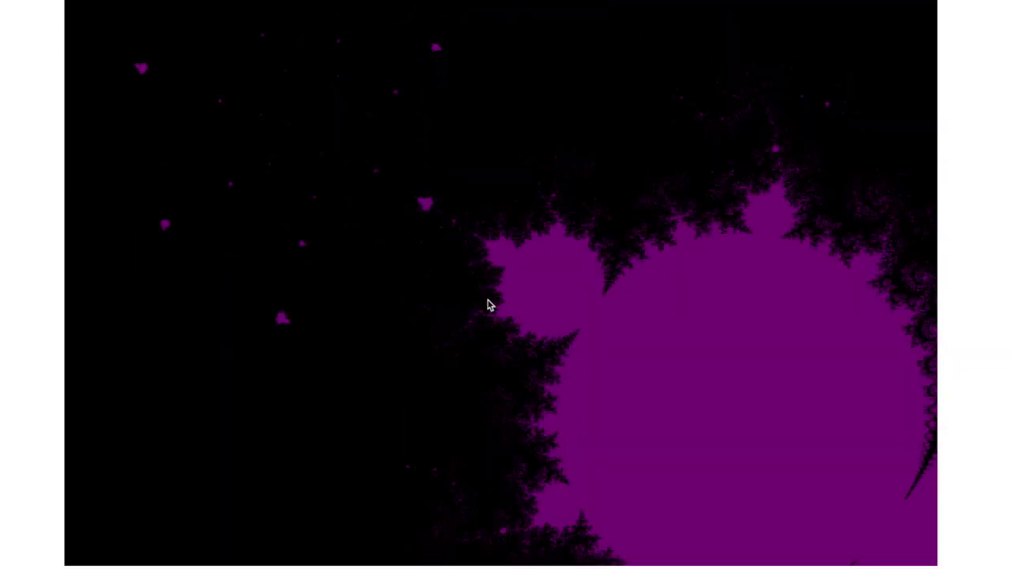
scroll(486, 253, down, 3)
Check the canvas's save/copy menu, then restore the size to 600×500 and redraw
right_click(481, 184)
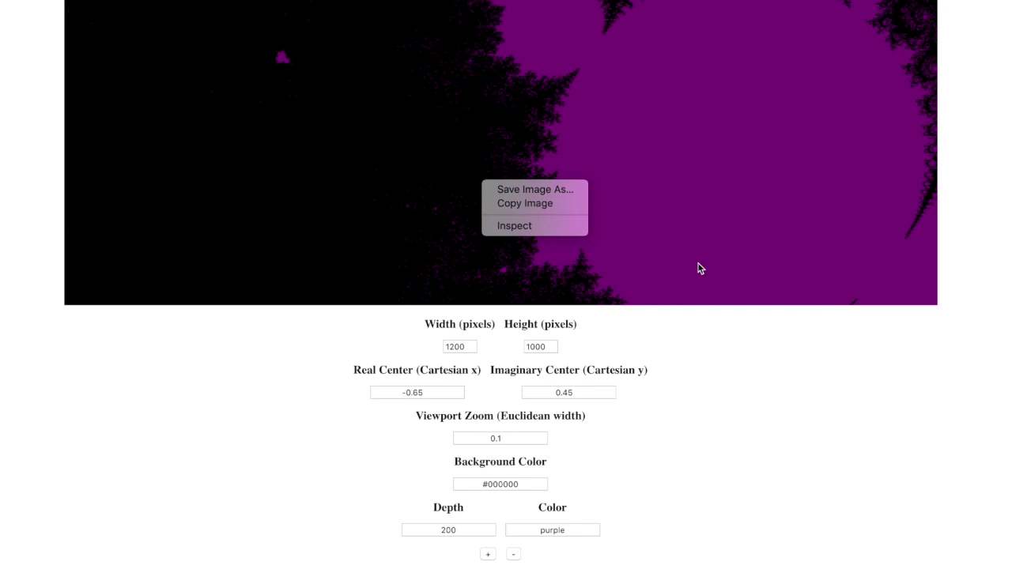
click(460, 360)
double_click(446, 347)
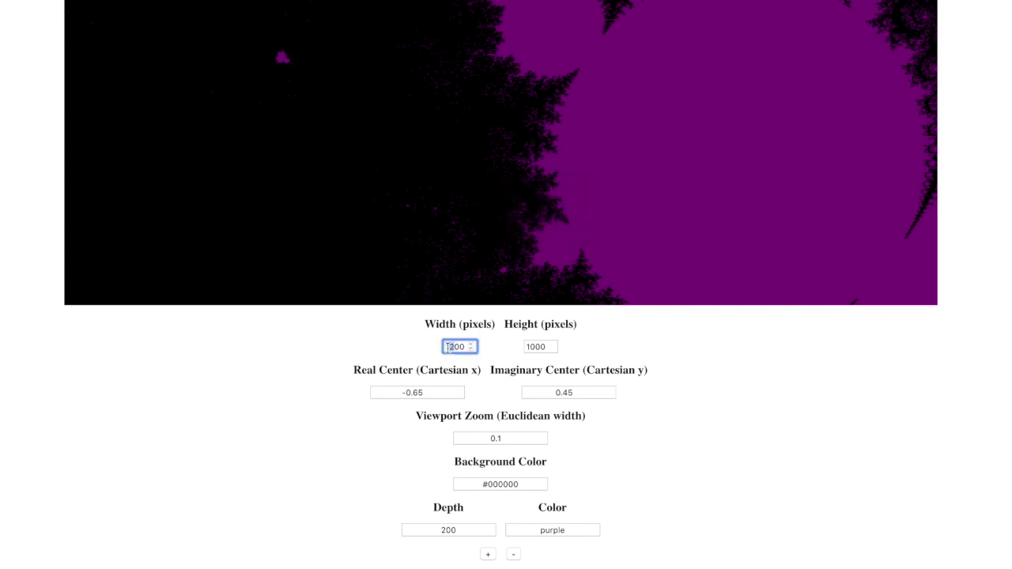
text(600)
double_click(529, 348)
text(500)
scroll(609, 392, down, 1)
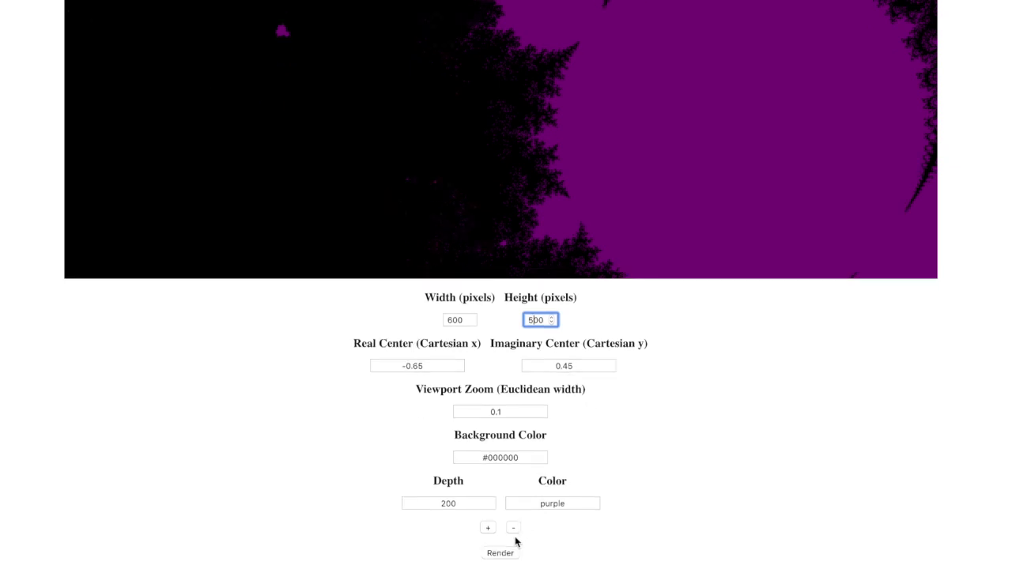
click(501, 554)
scroll(762, 385, up, 3)
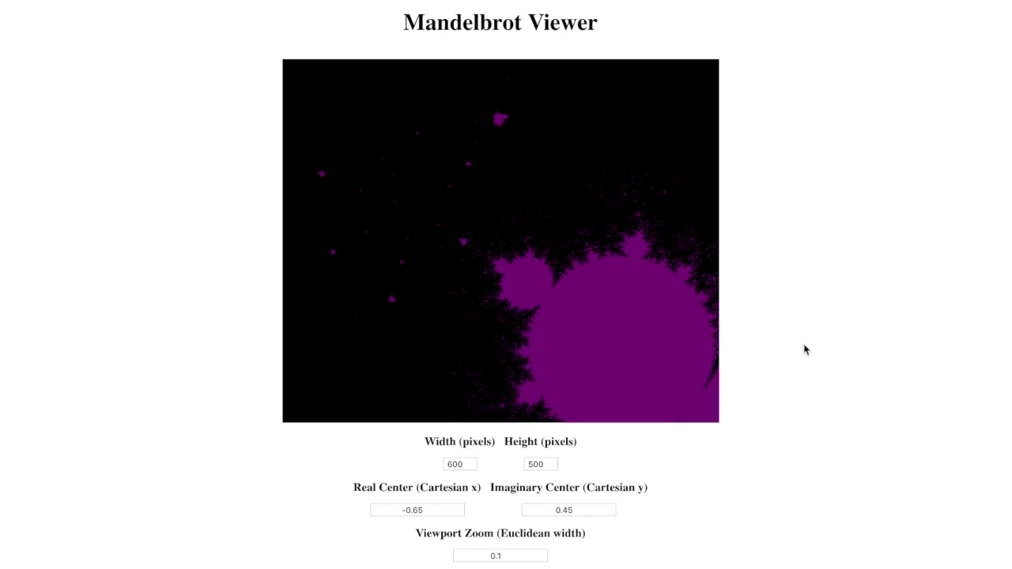
scroll(805, 350, down, 3)
scroll(878, 345, up, 3)
scroll(868, 136, down, 3)
scroll(868, 136, up, 3)
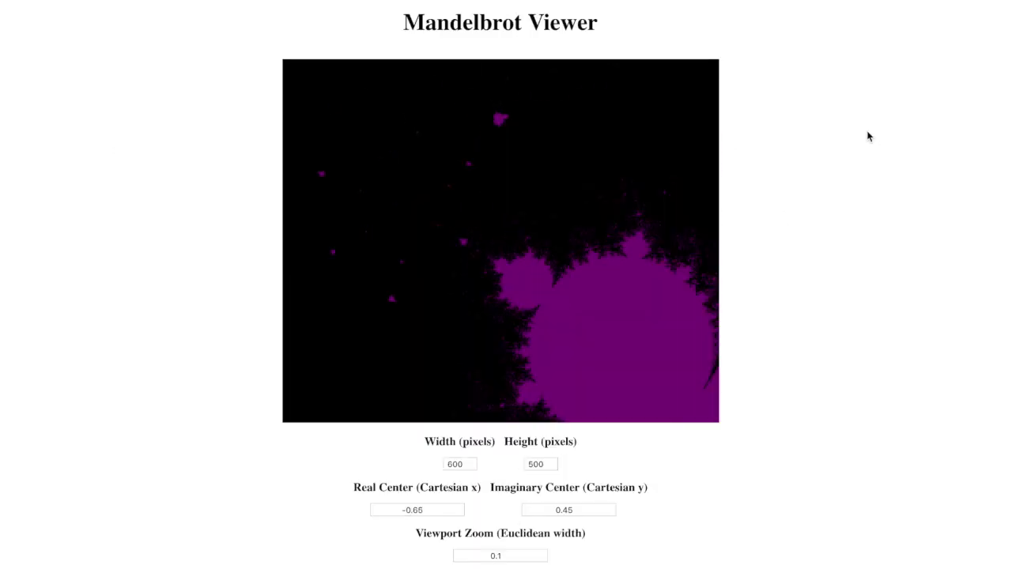